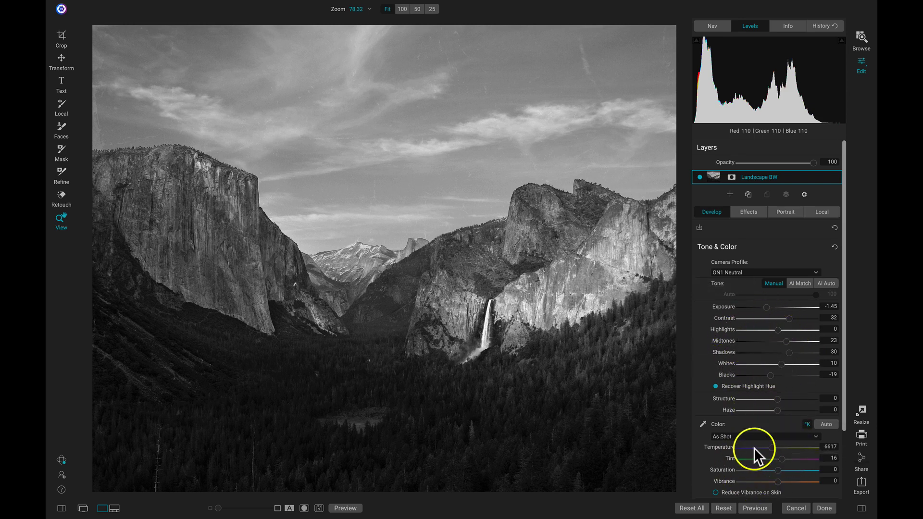
Review the effects filters applied to the photo and inspect the image at 100% zoom
click(753, 210)
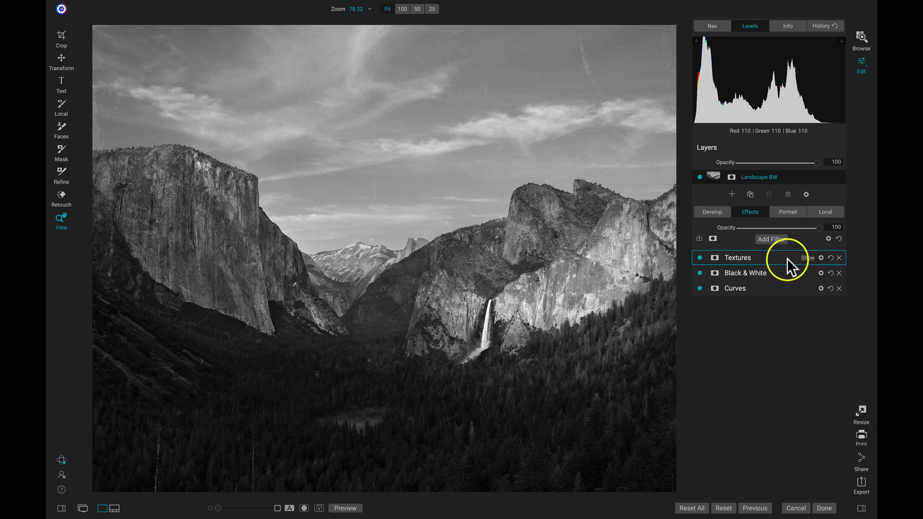
click(121, 56)
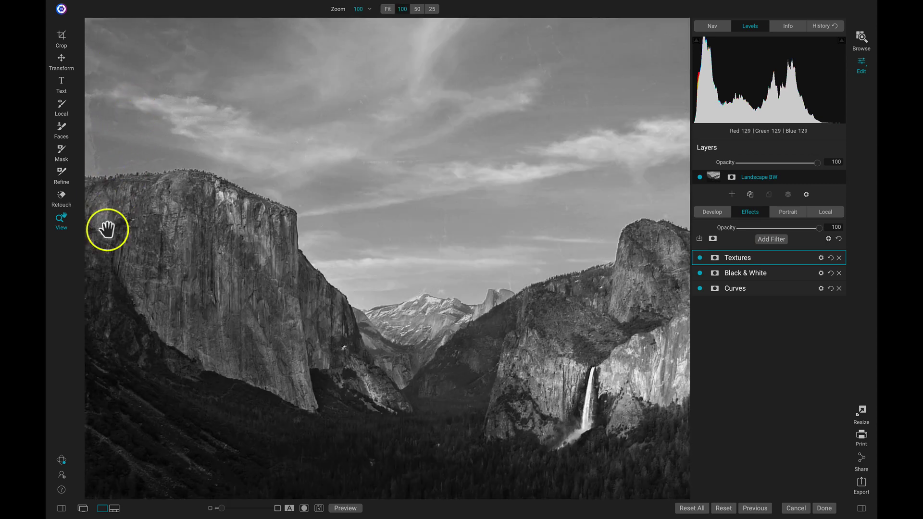
click(457, 238)
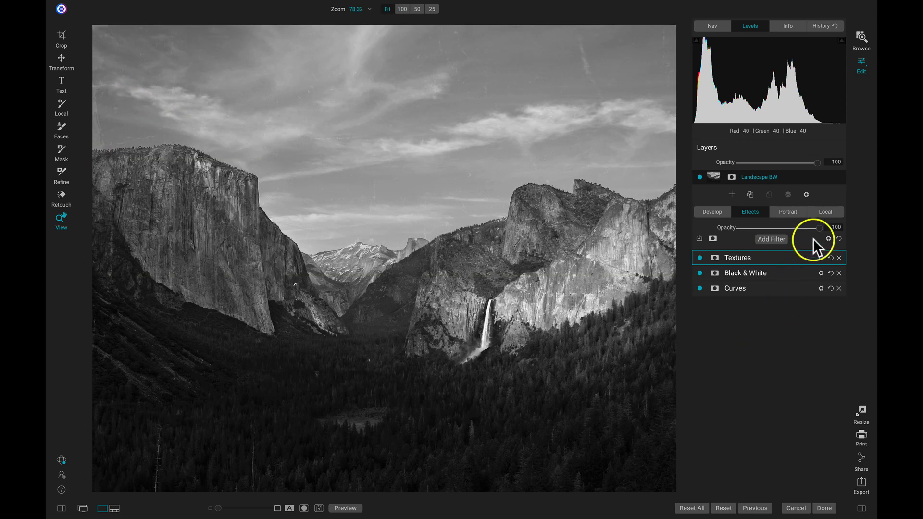
Examine the local adjustments, comparing the photo with the Dodging and Sky Adjustment layers off and on
click(821, 211)
scroll(807, 316, down, 2)
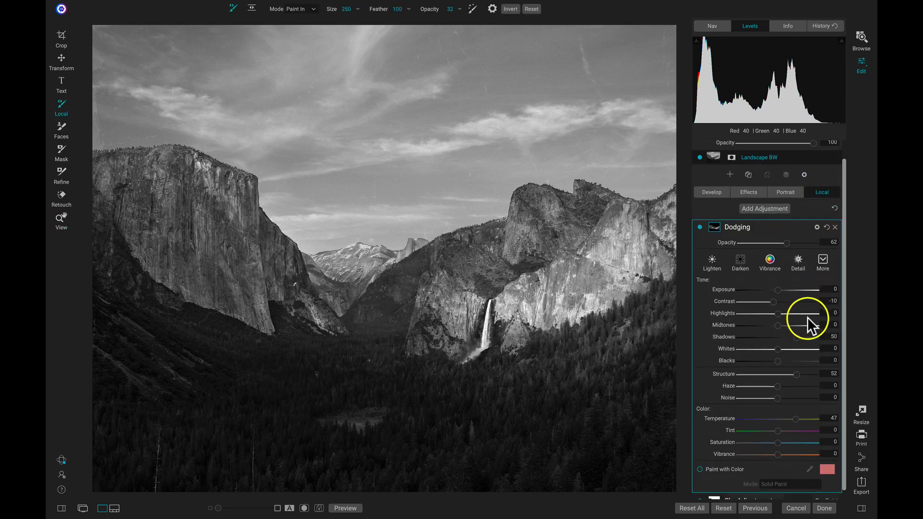
scroll(751, 232, up, 2)
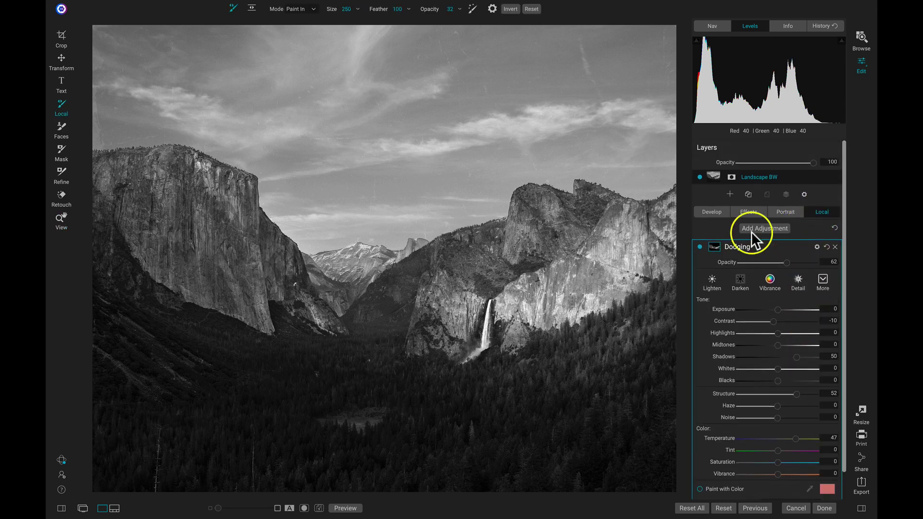
click(700, 246)
click(700, 246)
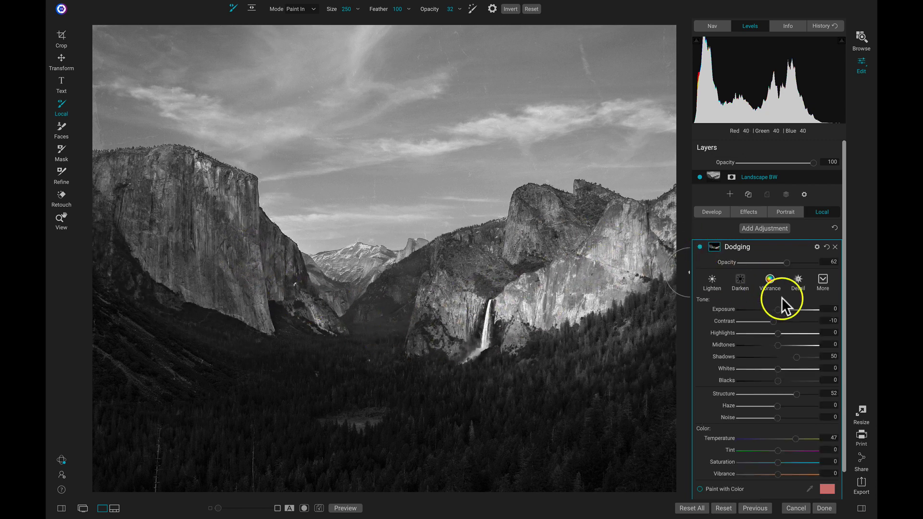
scroll(781, 299, down, 1)
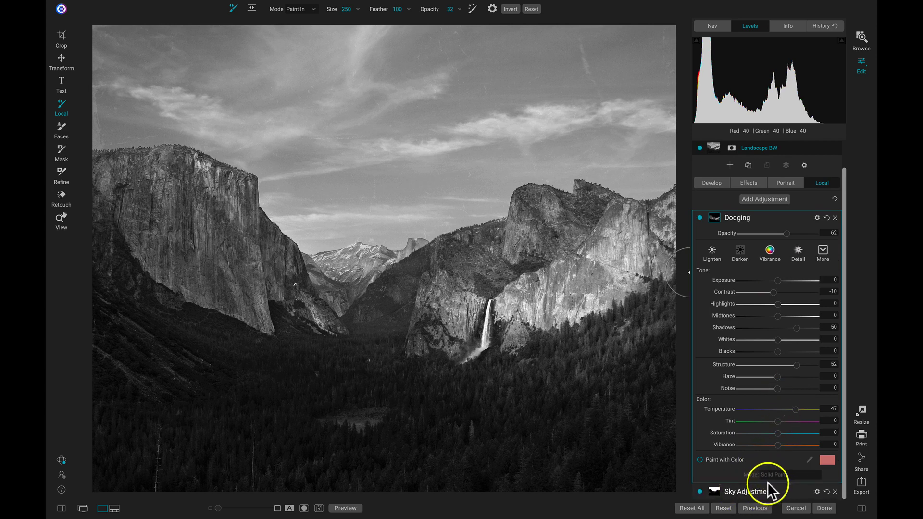
click(699, 492)
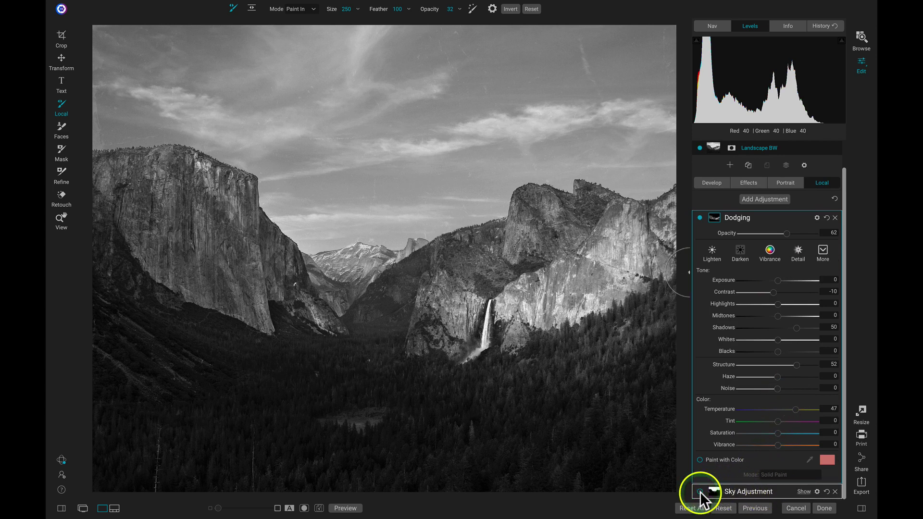
click(700, 491)
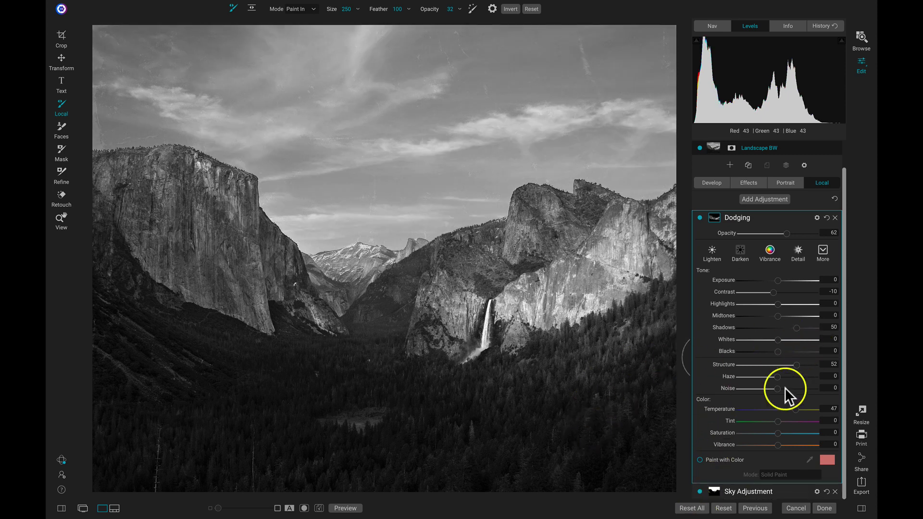
Reset all edits on the photo and set up a crop with the 4x5 (8x10) aspect ratio
click(692, 509)
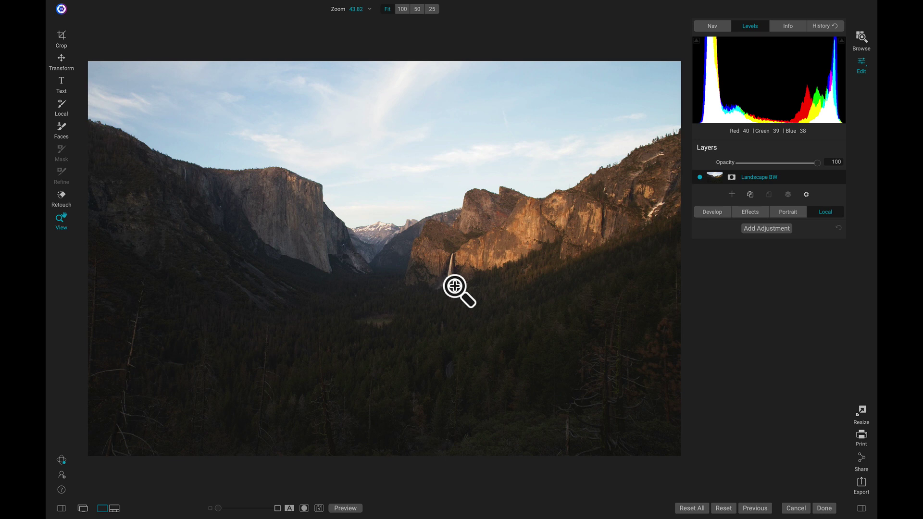
key(c)
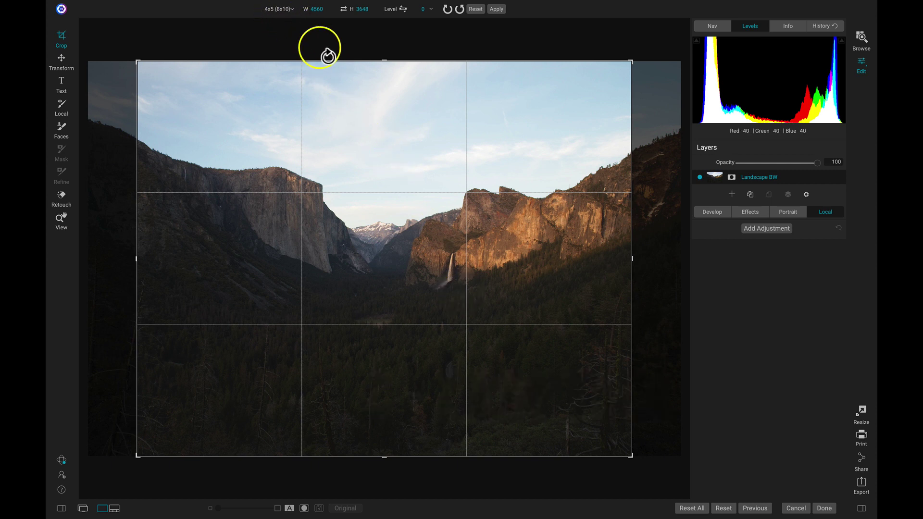
click(272, 10)
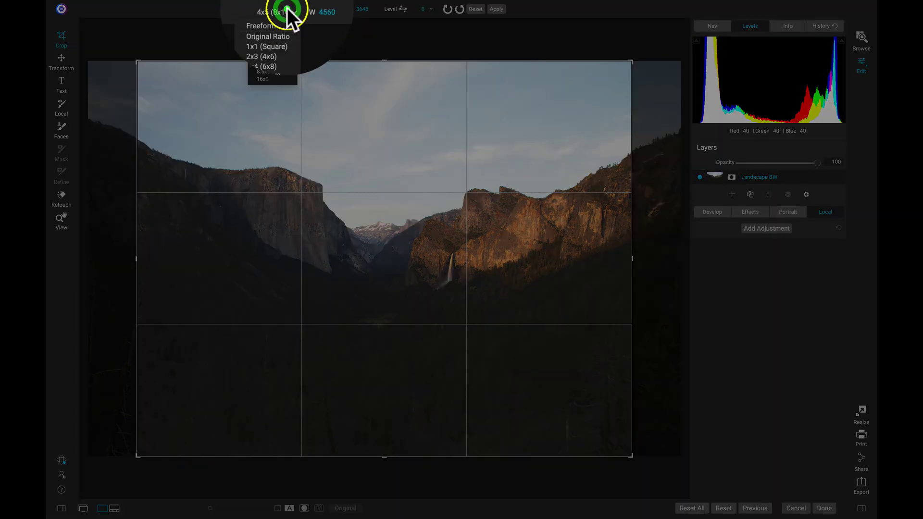
click(266, 57)
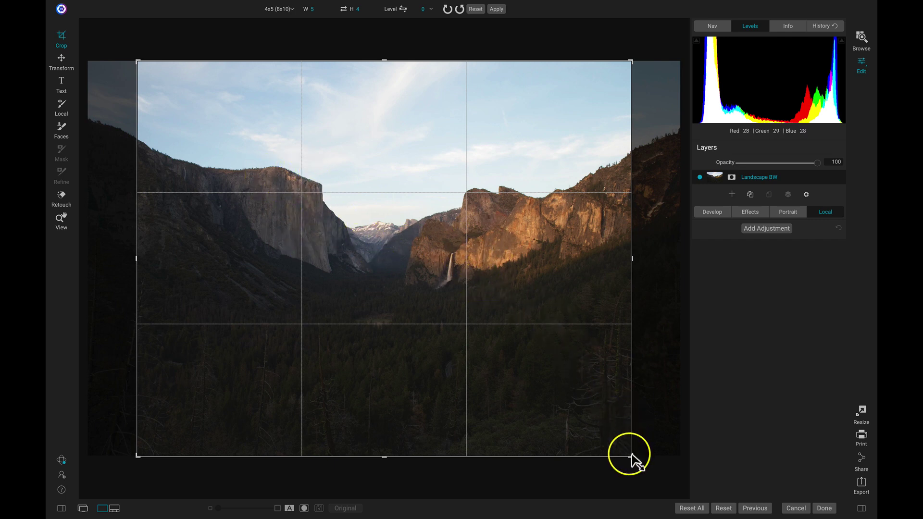
Crop the photo tighter around the cliffs, placing the waterfall near the lower-right thirds intersection, and apply the crop
drag(631, 457, 553, 375)
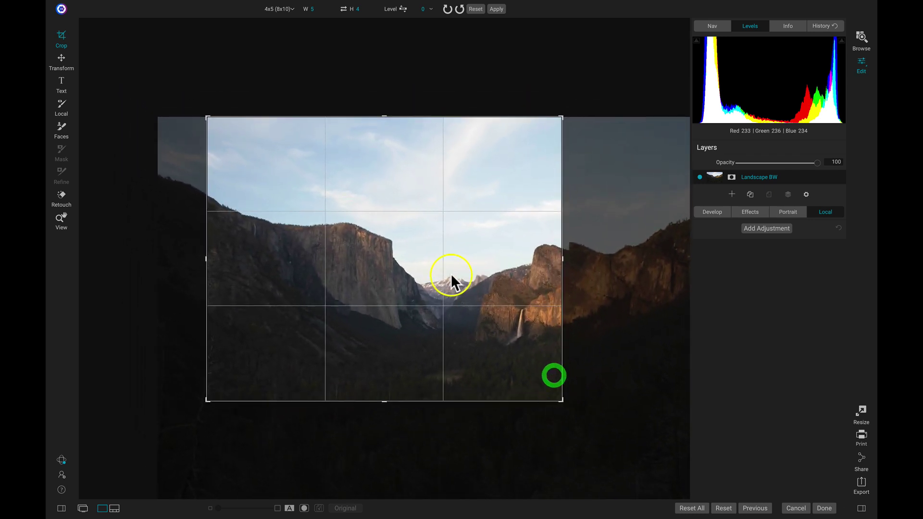
drag(451, 281, 424, 287)
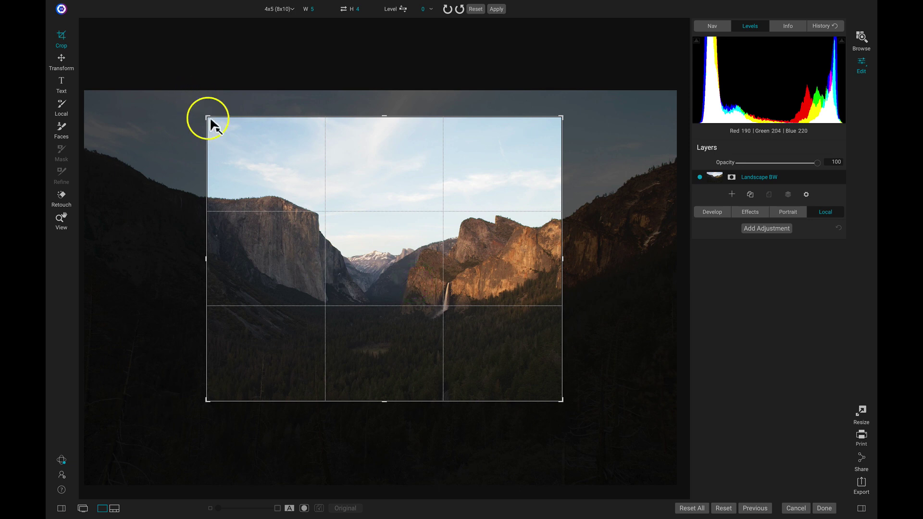
drag(207, 400, 200, 409)
mouse_move(306, 253)
mouse_down()
mouse_move(313, 265)
mouse_move(303, 263)
mouse_up()
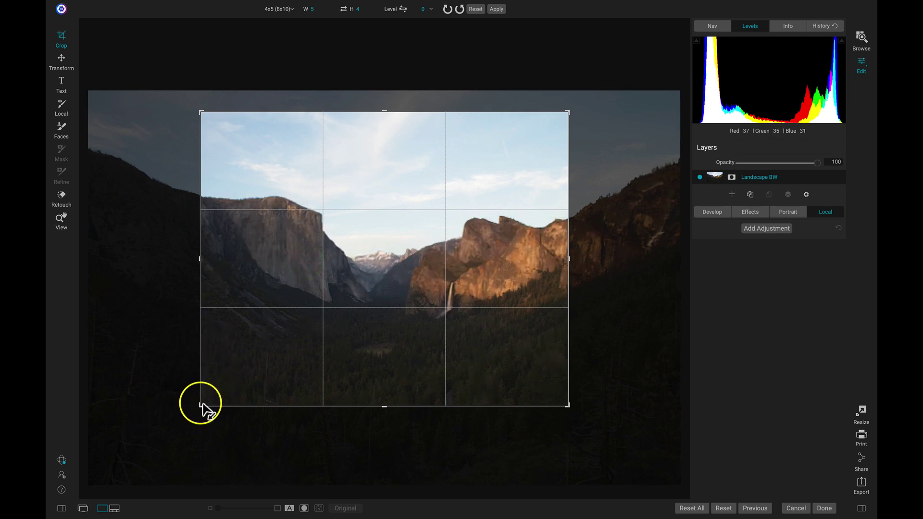
drag(202, 405, 203, 397)
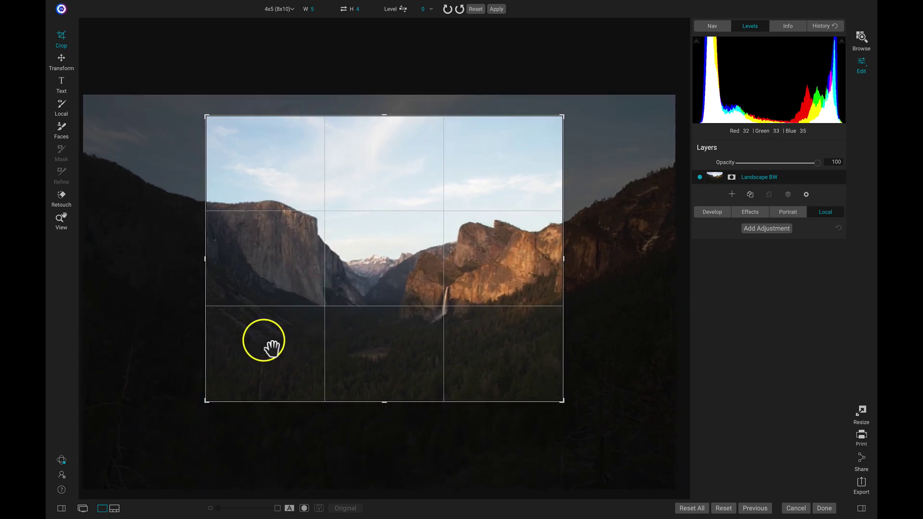
click(263, 340)
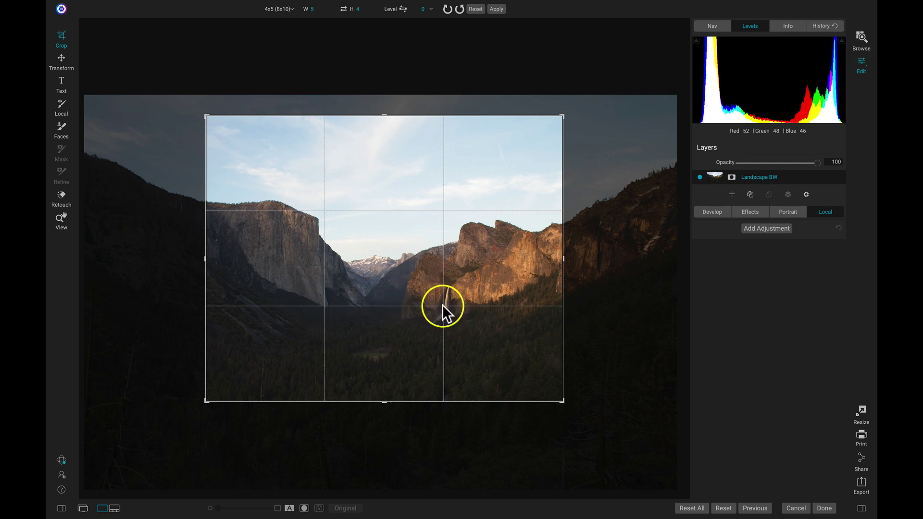
drag(442, 308, 441, 303)
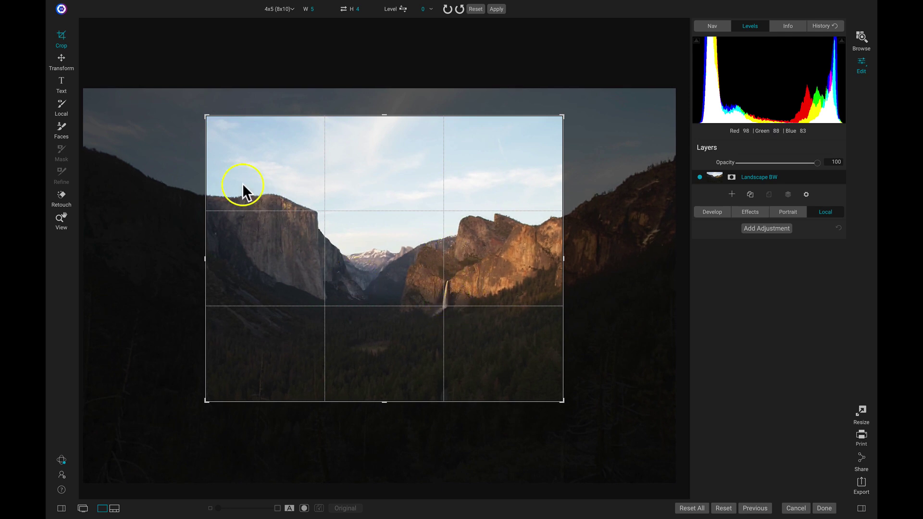
drag(206, 116, 200, 115)
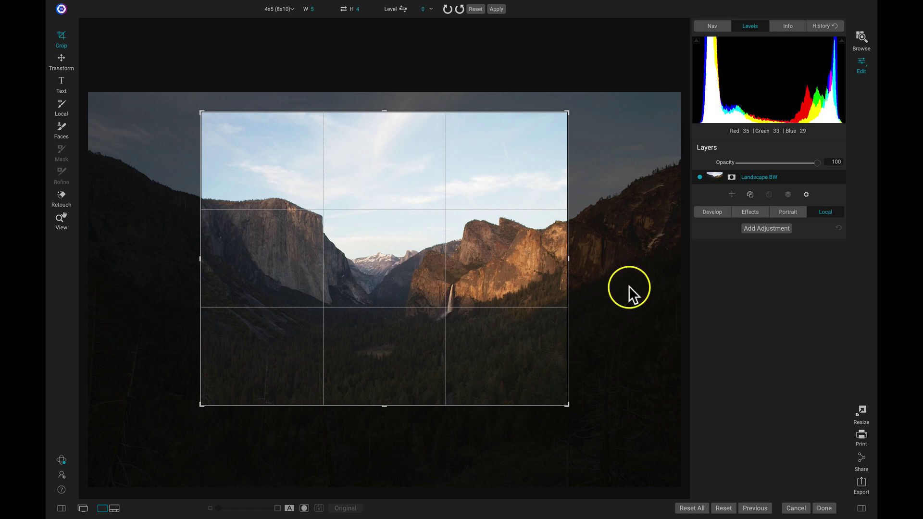
key(z)
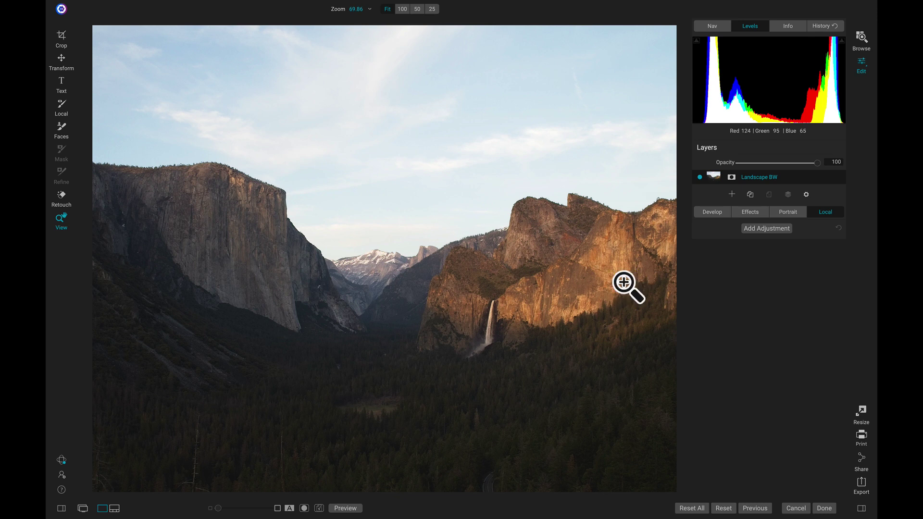
Set the camera profile to ON1 Neutral in the Develop settings and compare the result with the original
click(713, 212)
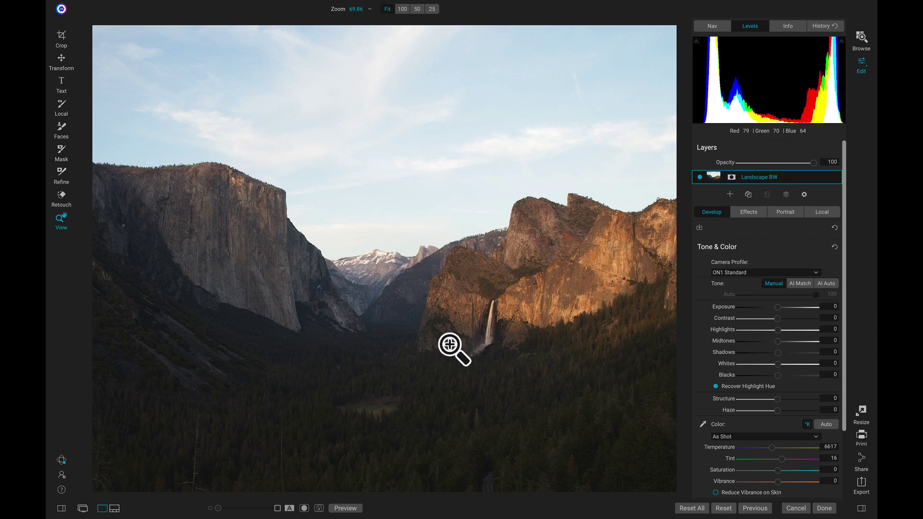
key(backslash)
key(backslash)
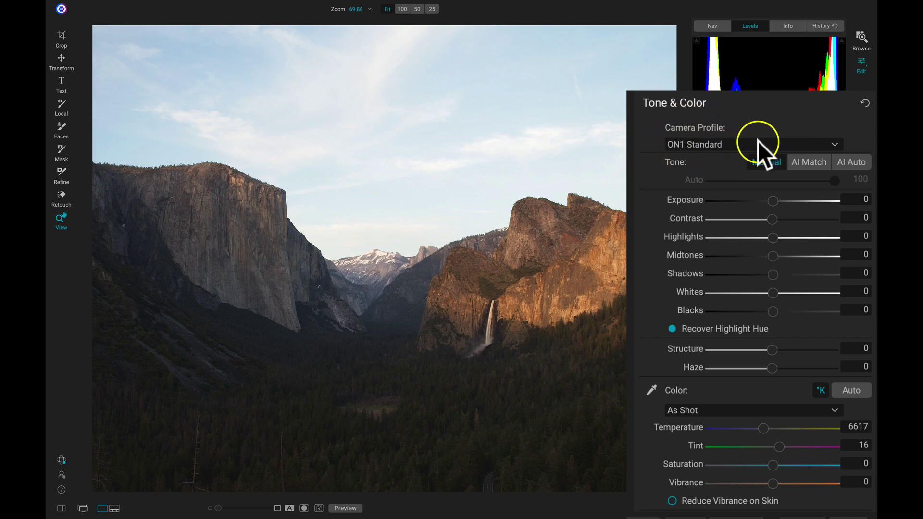
click(724, 141)
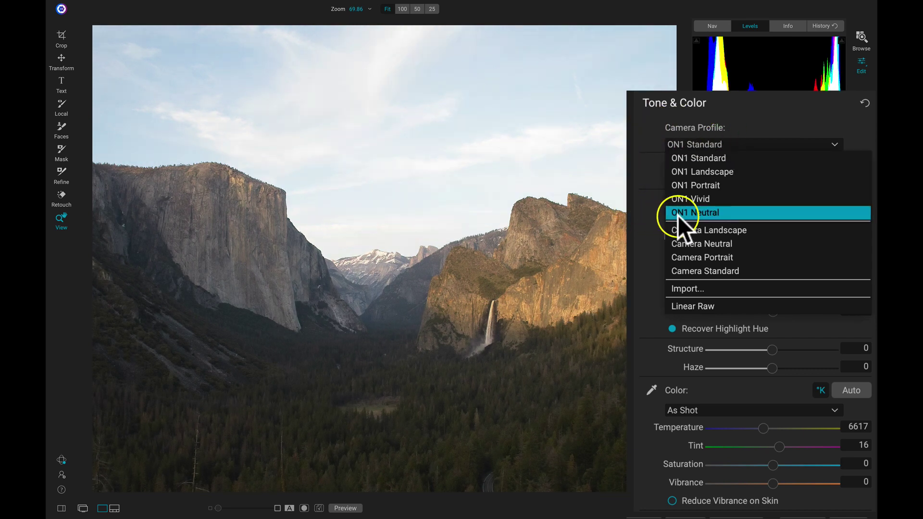
click(705, 212)
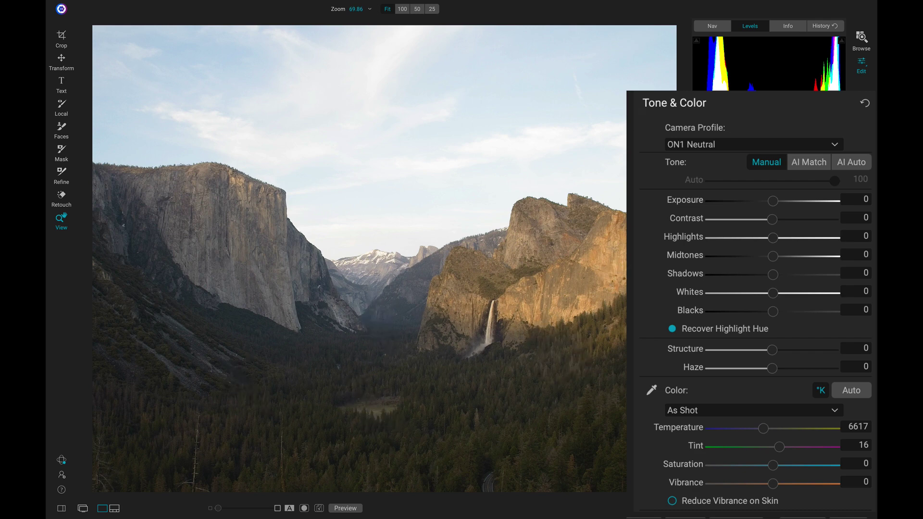
key(ctrl+p)
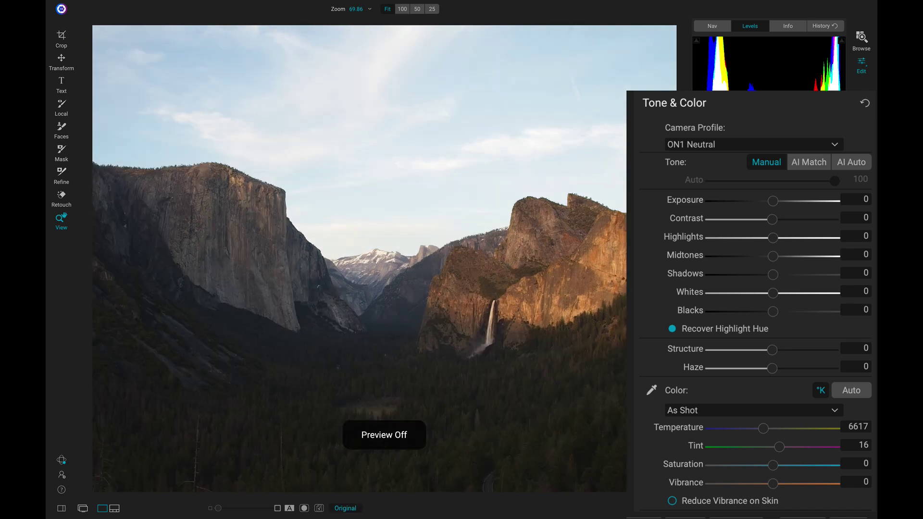
key(ctrl+p)
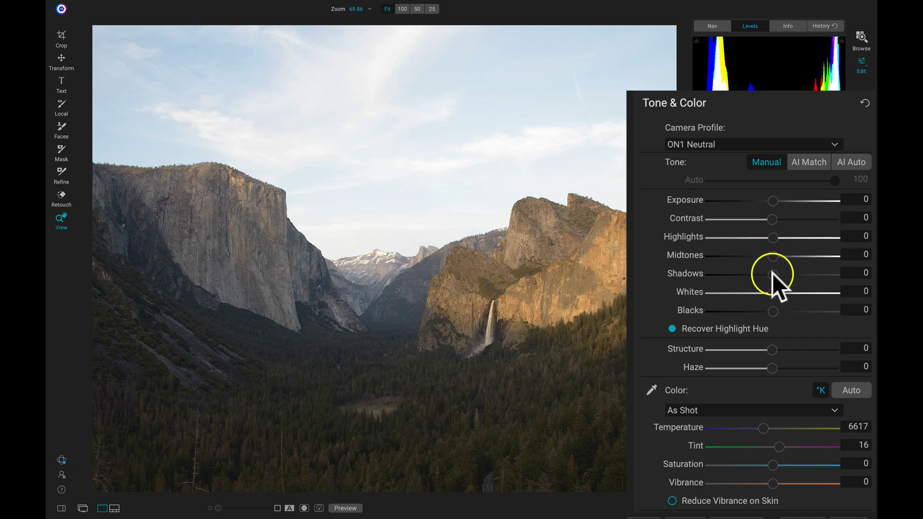
Set the tone values to Contrast 9, Midtones 11 and Shadows 21
drag(772, 273, 782, 272)
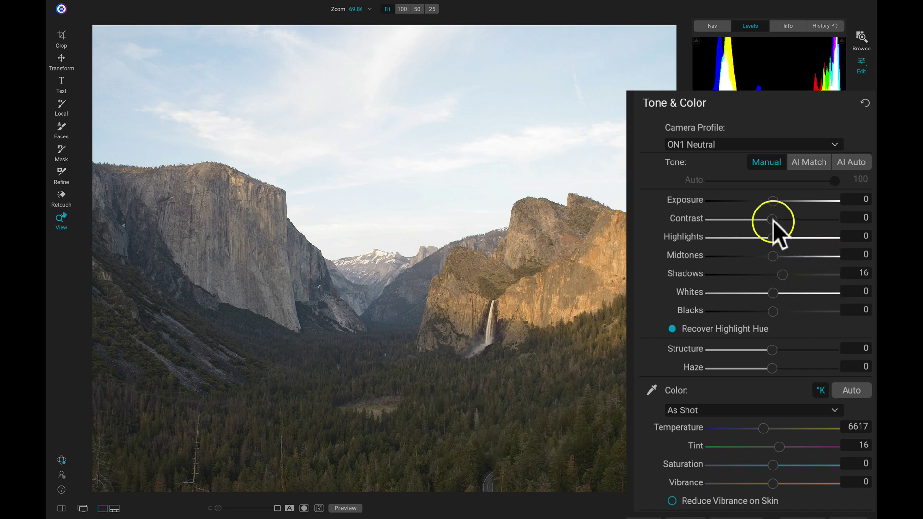
drag(772, 220, 777, 220)
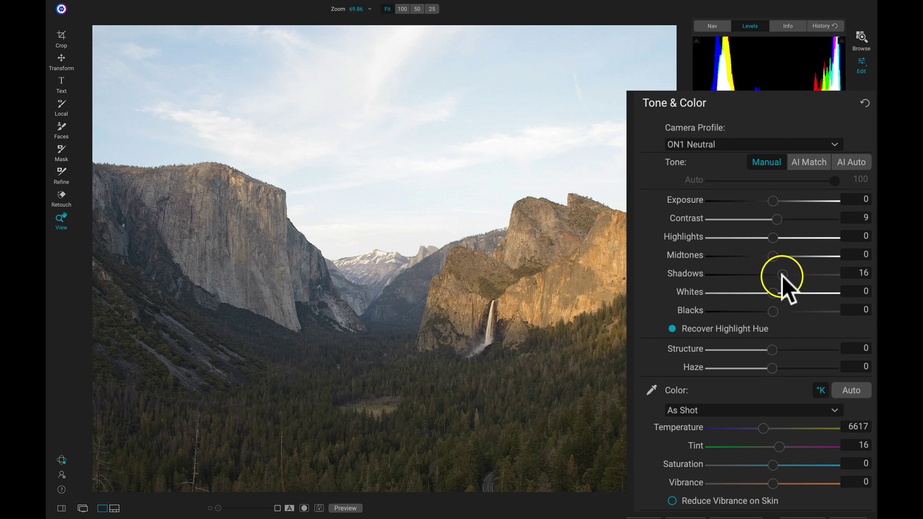
drag(781, 275, 785, 273)
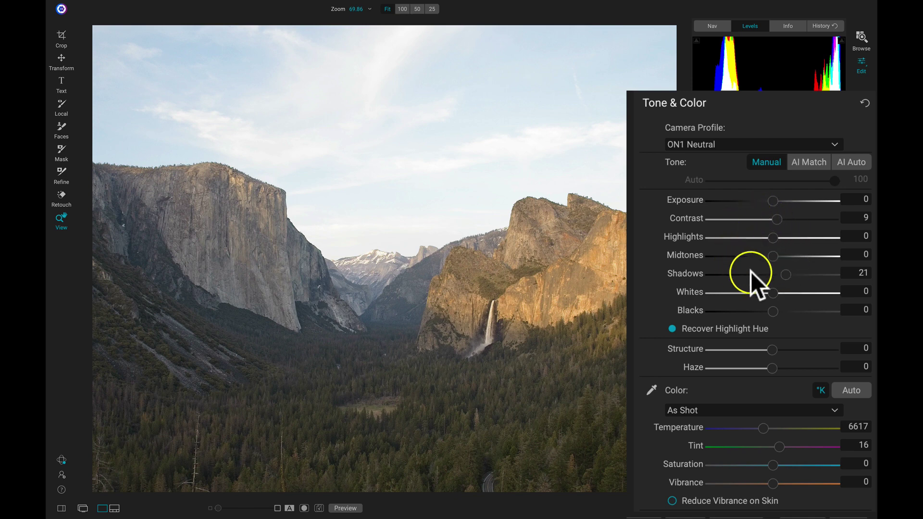
click(774, 255)
drag(777, 255, 778, 255)
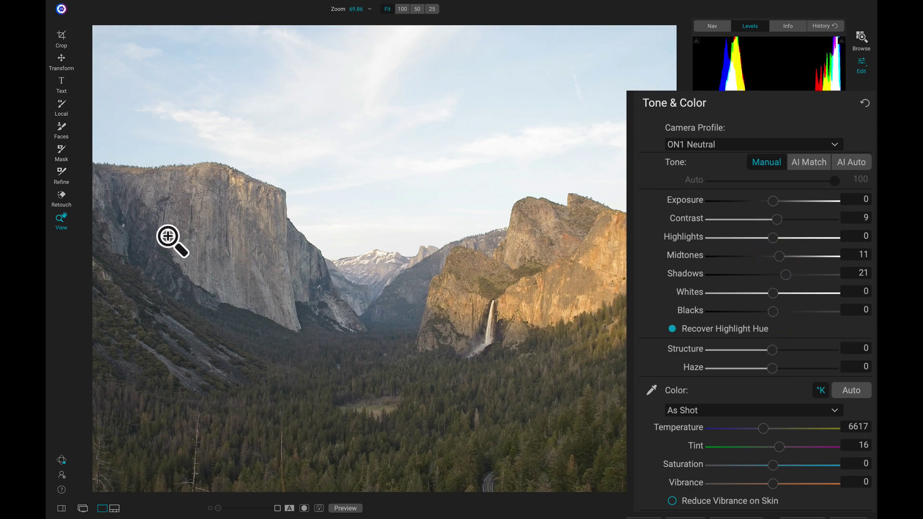
Inspect the shadow detail in the cliffs at 100%, and check the clouds with clipping warnings turned on
click(172, 240)
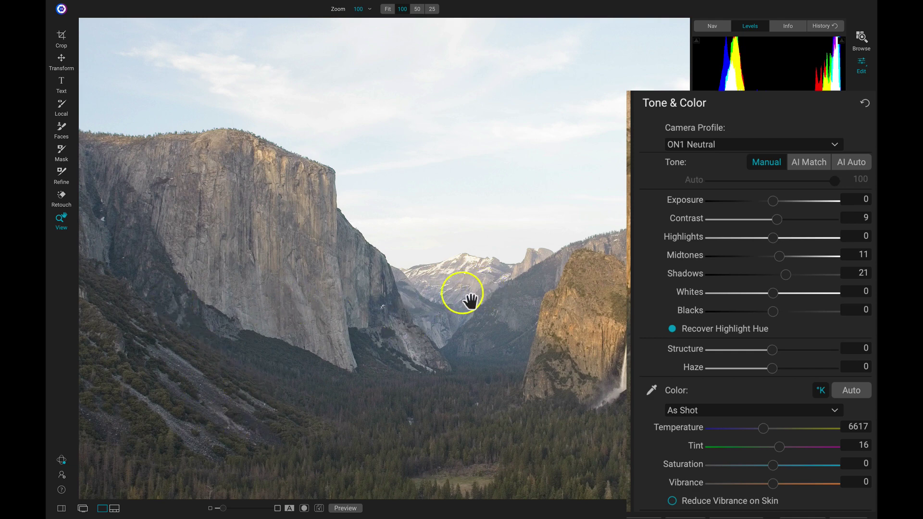
click(546, 330)
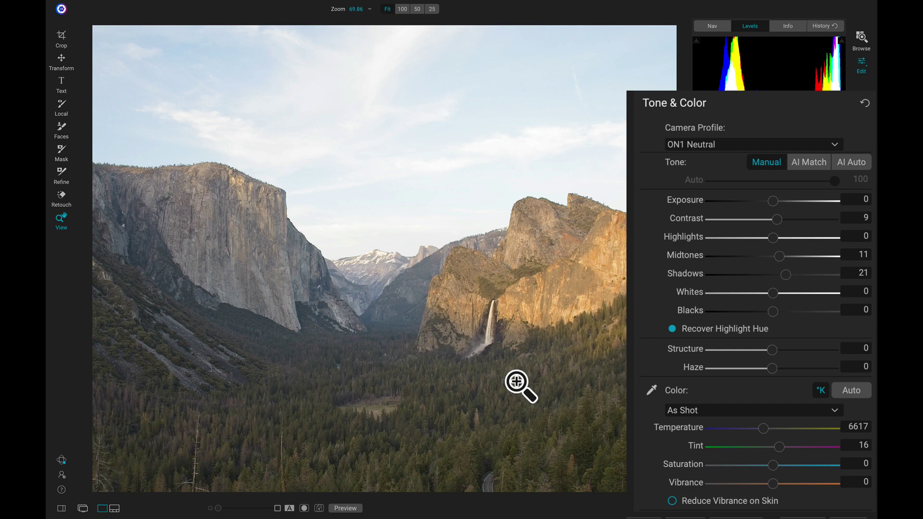
key(j)
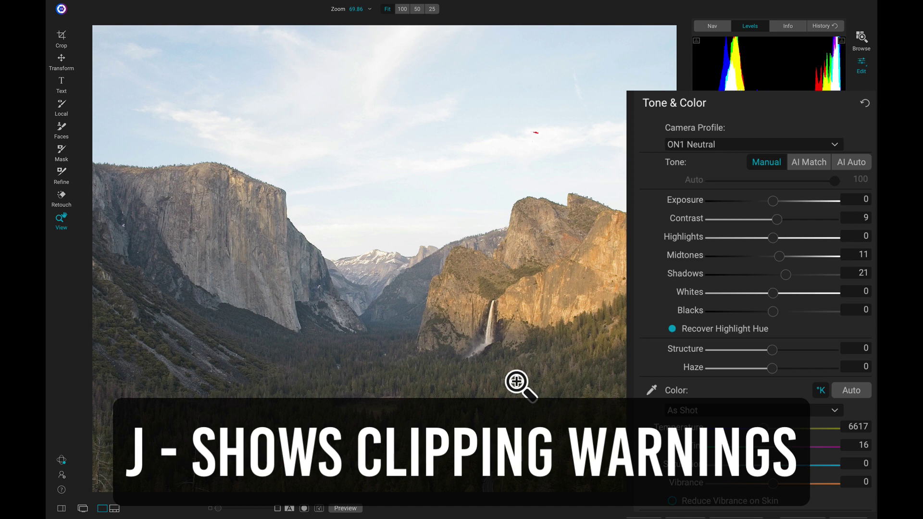
click(545, 140)
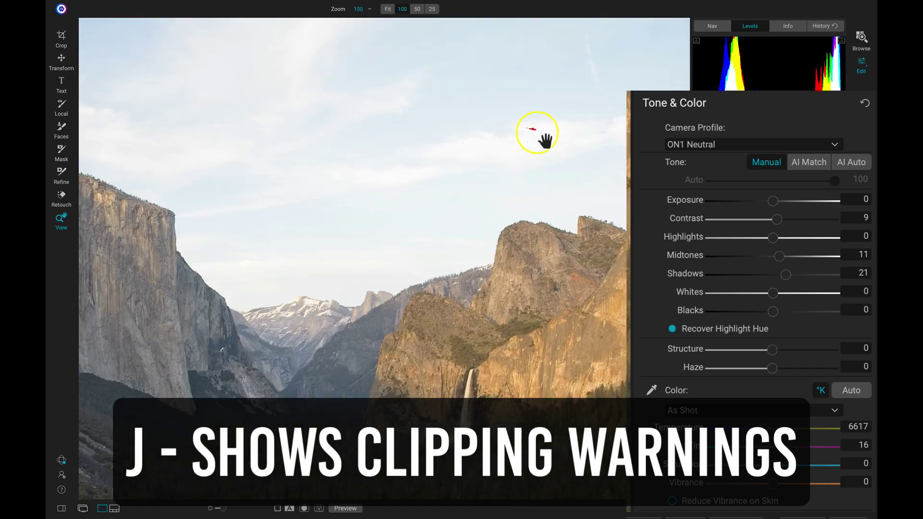
Fit the photo in view, set Exposure to -0.35 and Blacks to -14, and compare with the original
click(534, 140)
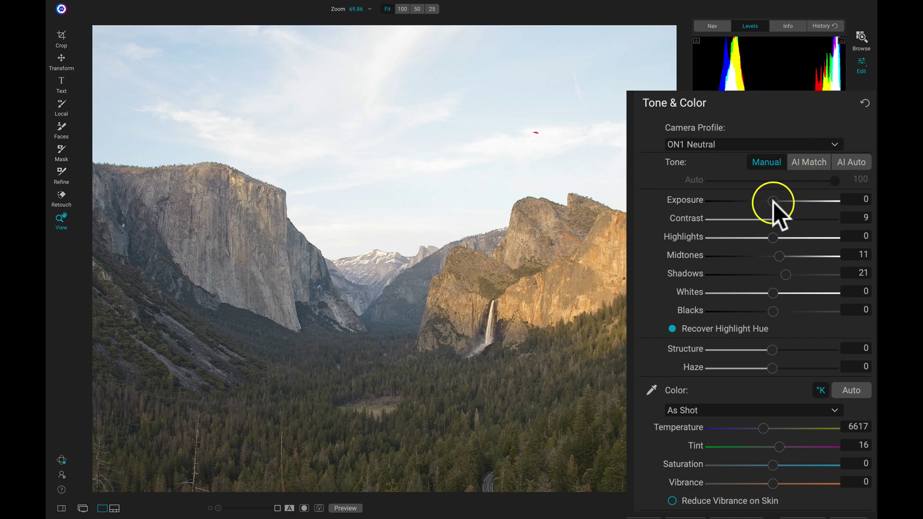
drag(773, 202, 764, 203)
drag(774, 309, 775, 308)
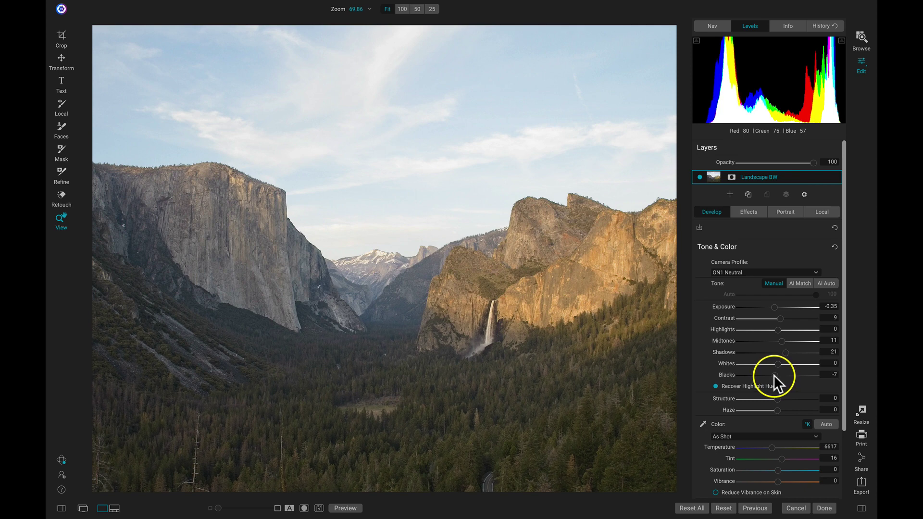
drag(771, 375, 768, 376)
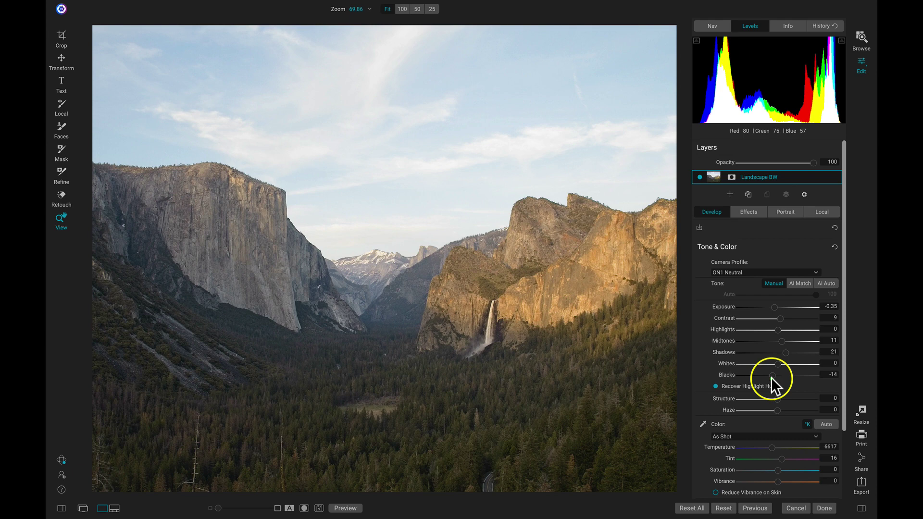
click(771, 376)
key(ctrl+p)
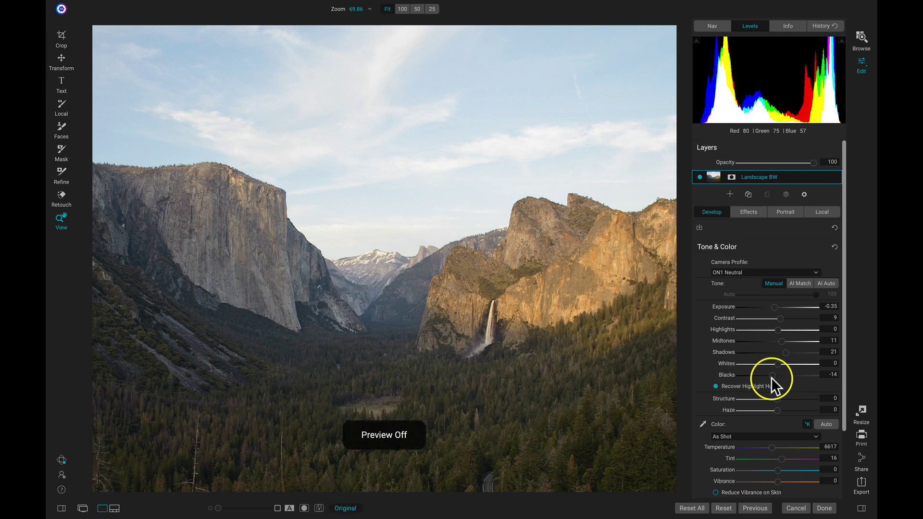
key(ctrl+p)
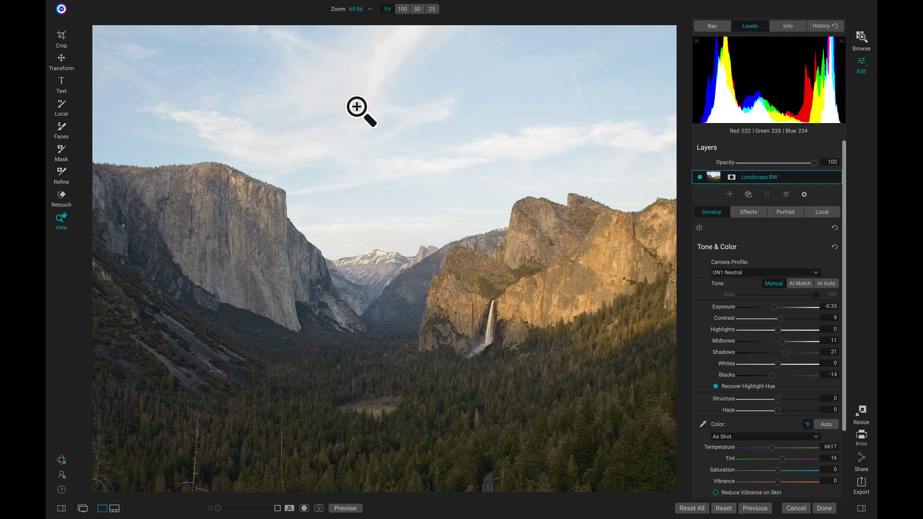
Switch to local adjustments and rename the first adjustment as Sky
click(816, 212)
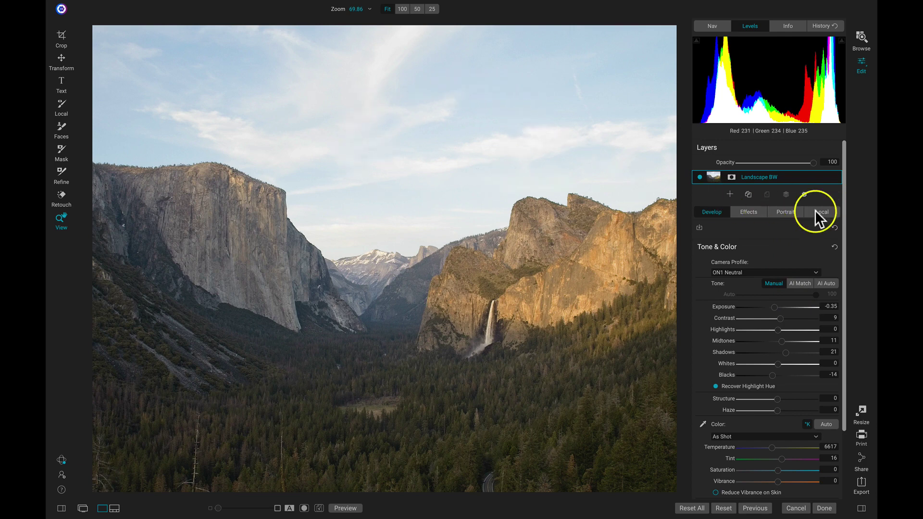
click(821, 213)
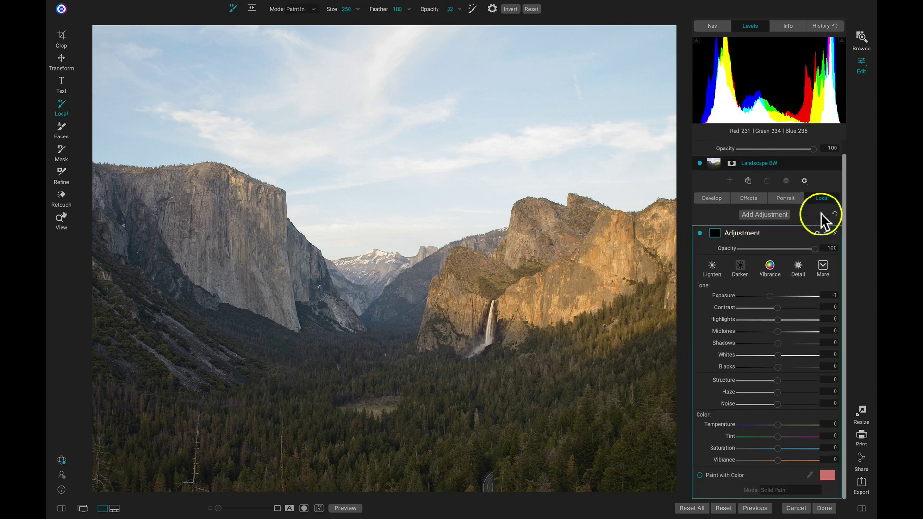
double_click(745, 232)
text(Sky)
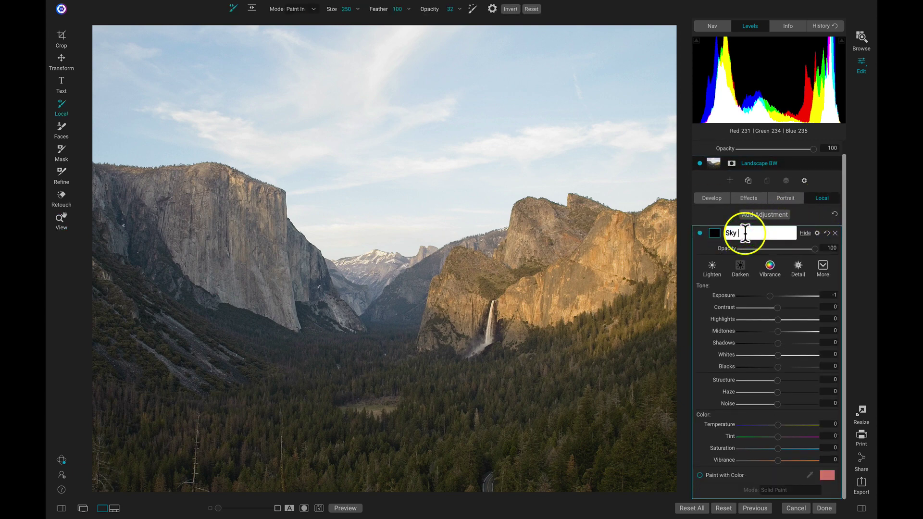
key(Return)
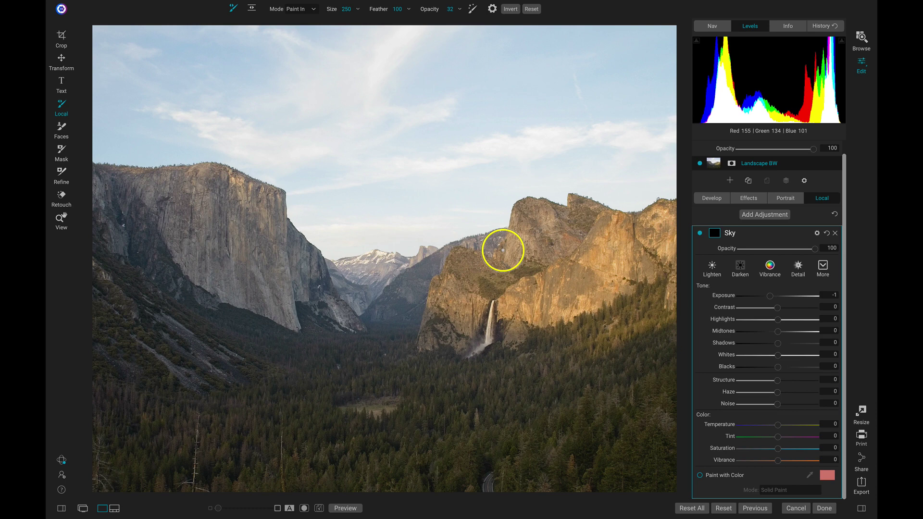
Add a linear gradient mask to the Sky adjustment, darkening from above, with its midline across the distant snowy peaks at the valley's end
key(shift+k)
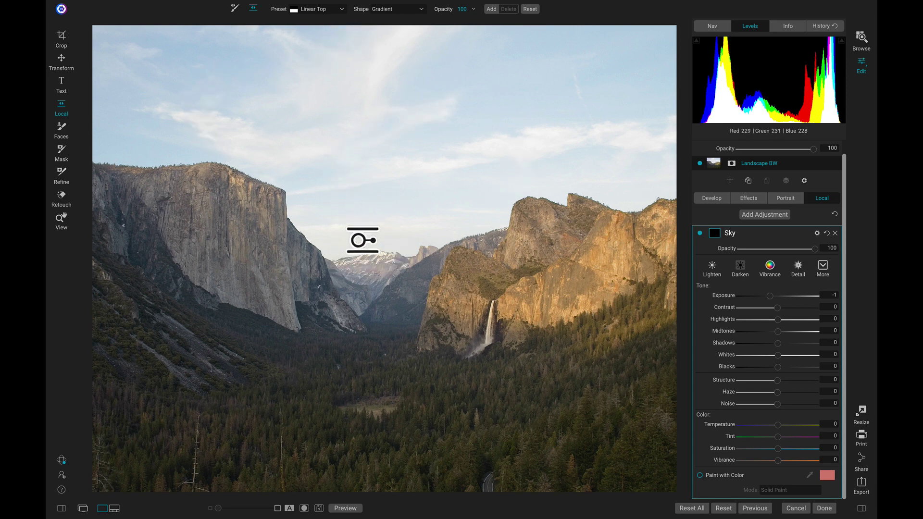
click(346, 263)
drag(345, 263, 264, 256)
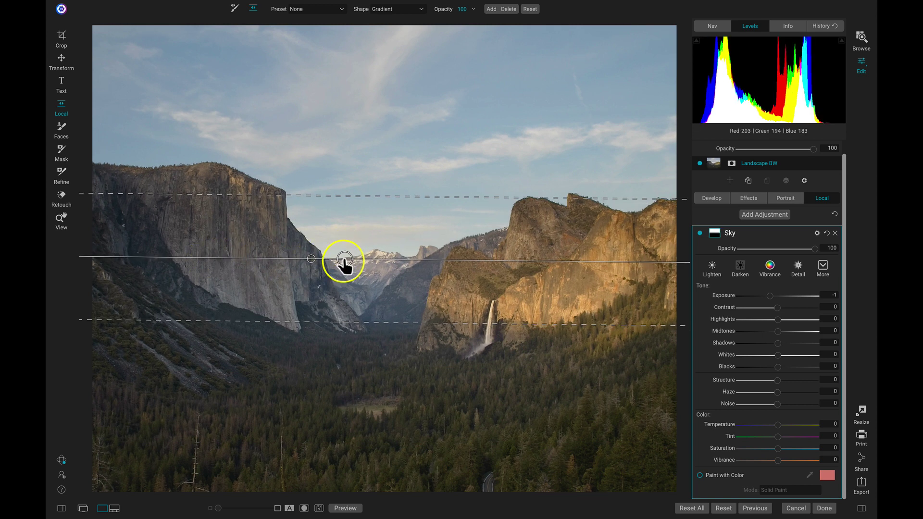
drag(344, 259, 345, 242)
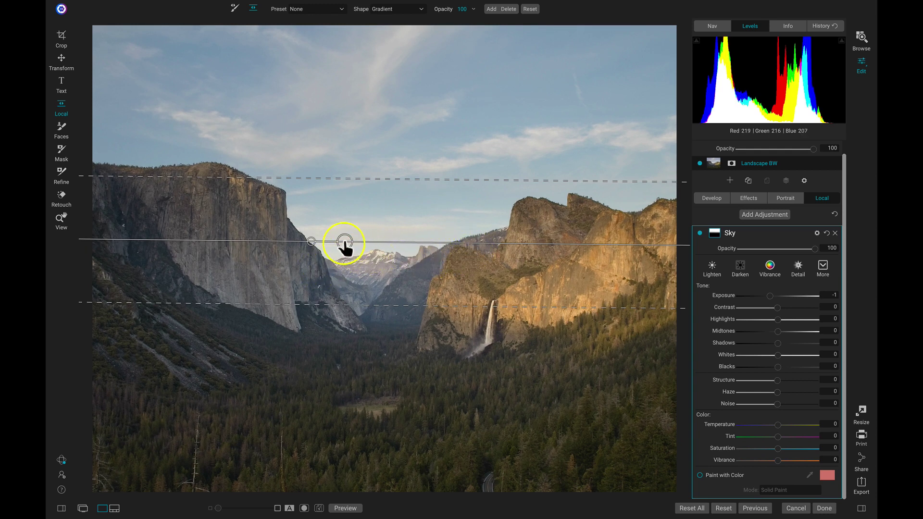
drag(344, 243, 342, 258)
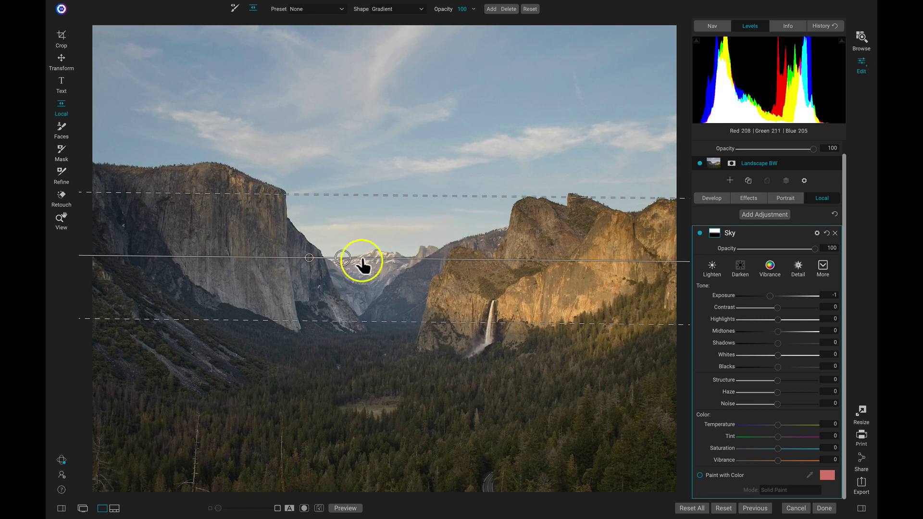
drag(342, 258, 340, 197)
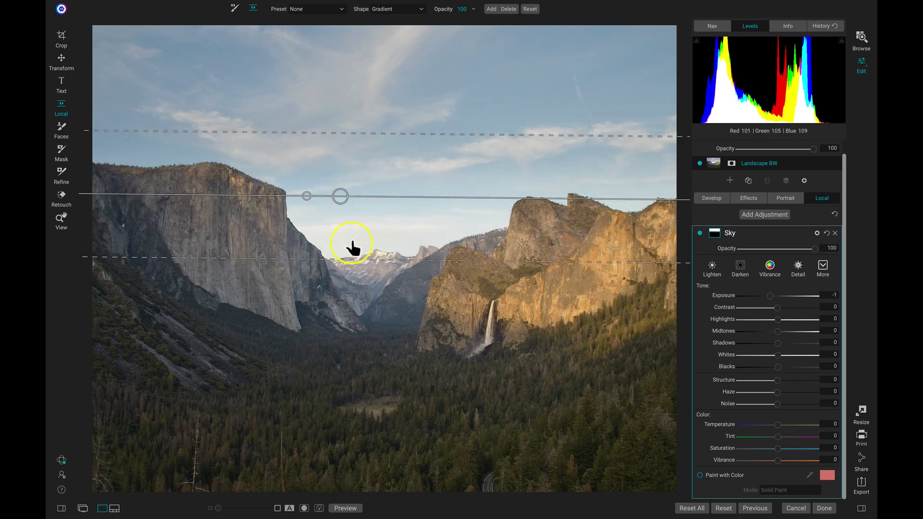
drag(340, 196, 339, 265)
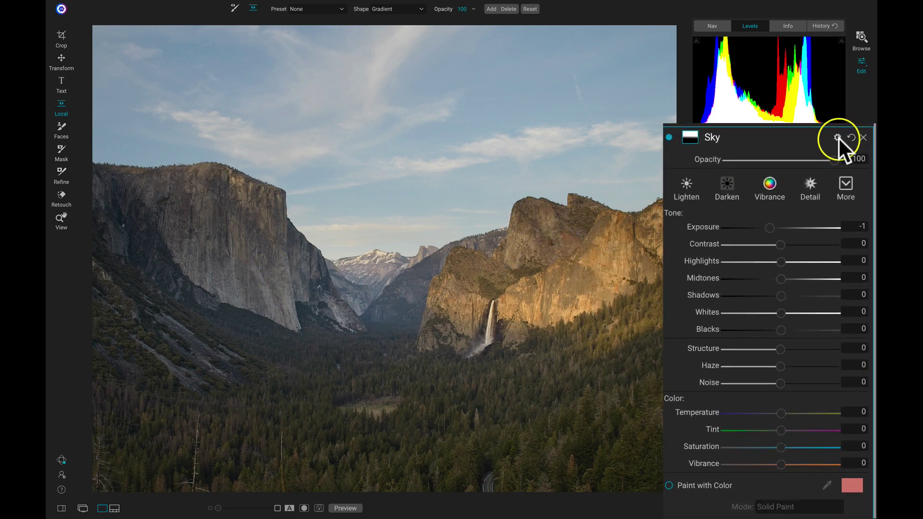
In the Sky adjustment's blending options, protect Shadows at 64 and Skin at 55, and compare the photo with the adjustment off and on
click(837, 137)
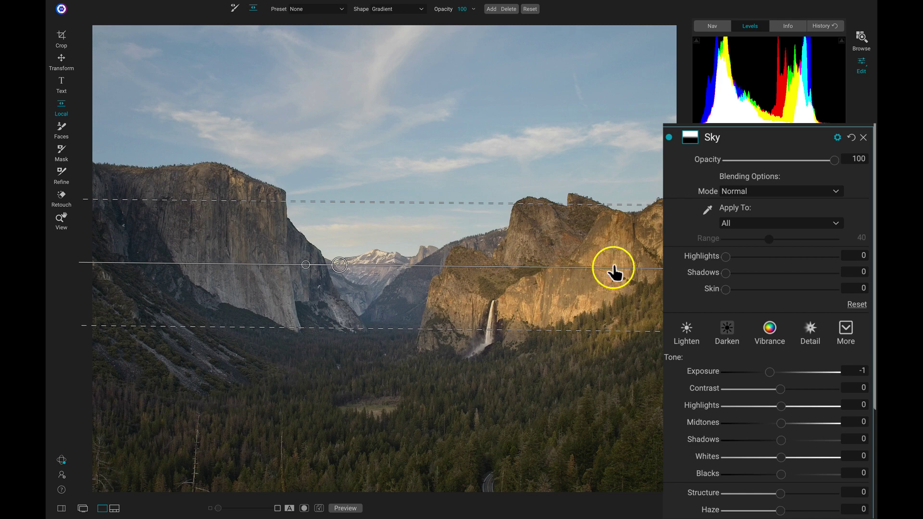
drag(727, 273, 869, 274)
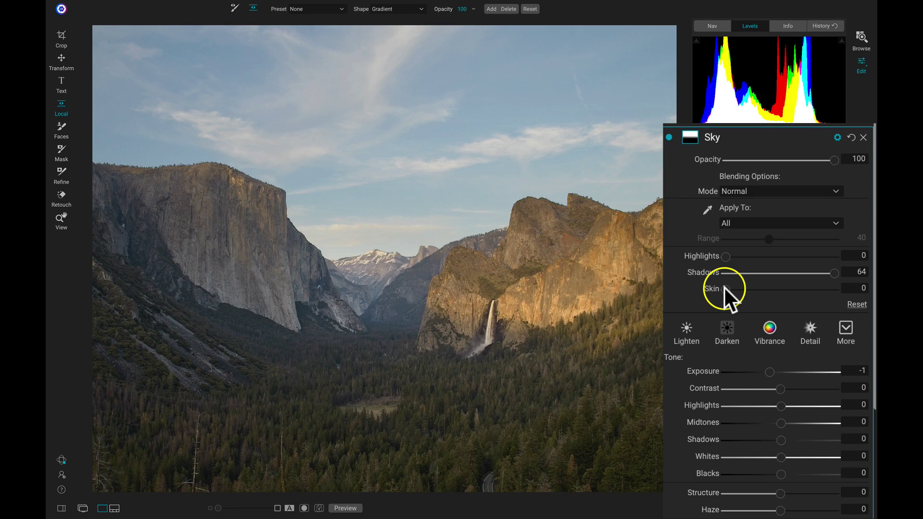
drag(724, 287, 785, 290)
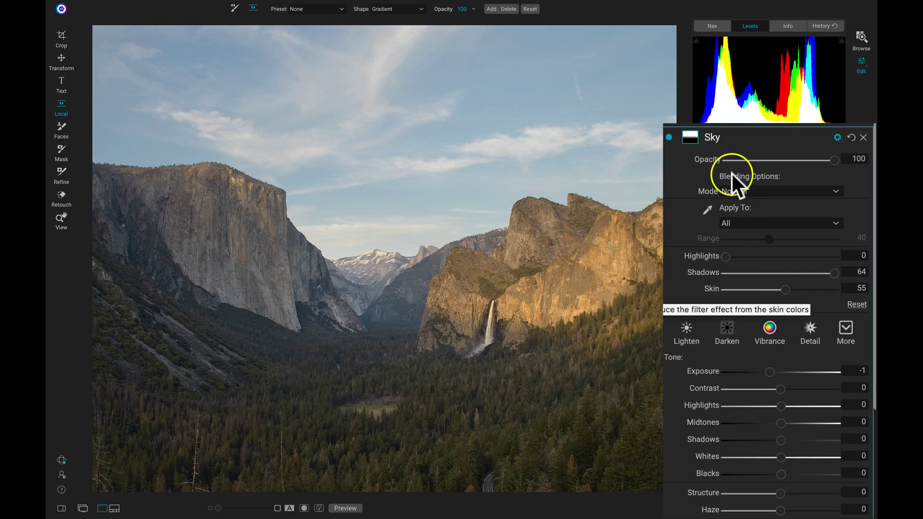
click(668, 138)
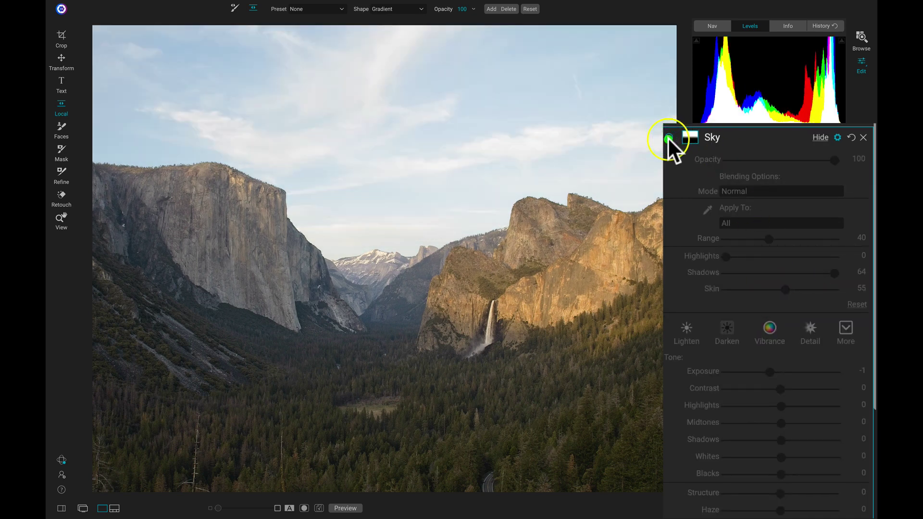
click(669, 138)
mouse_move(233, 233)
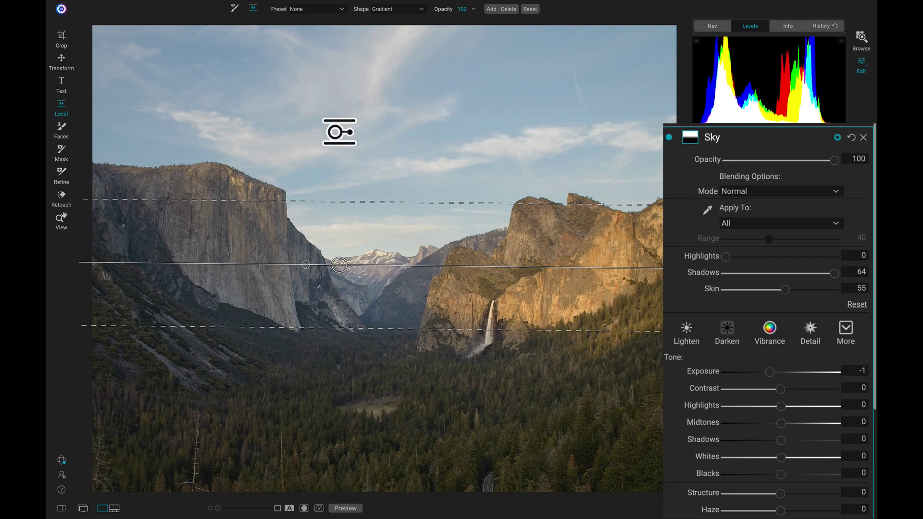
click(668, 137)
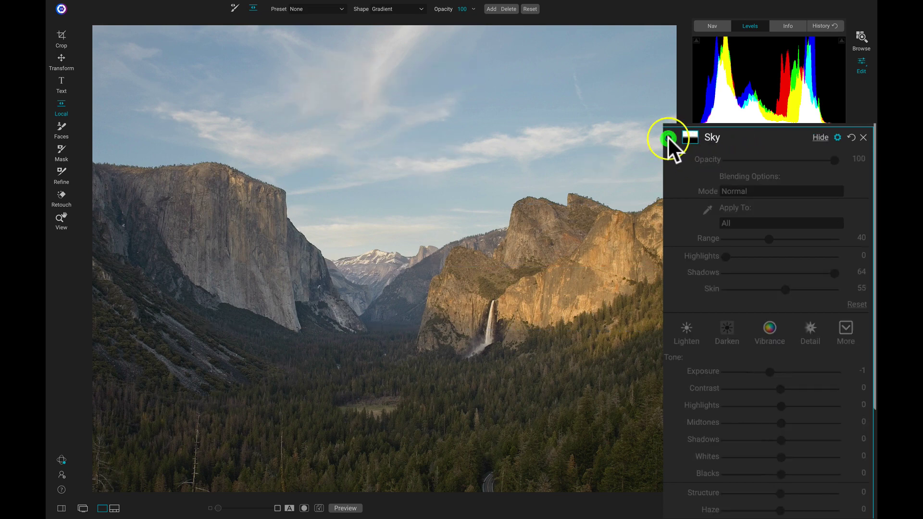
click(667, 137)
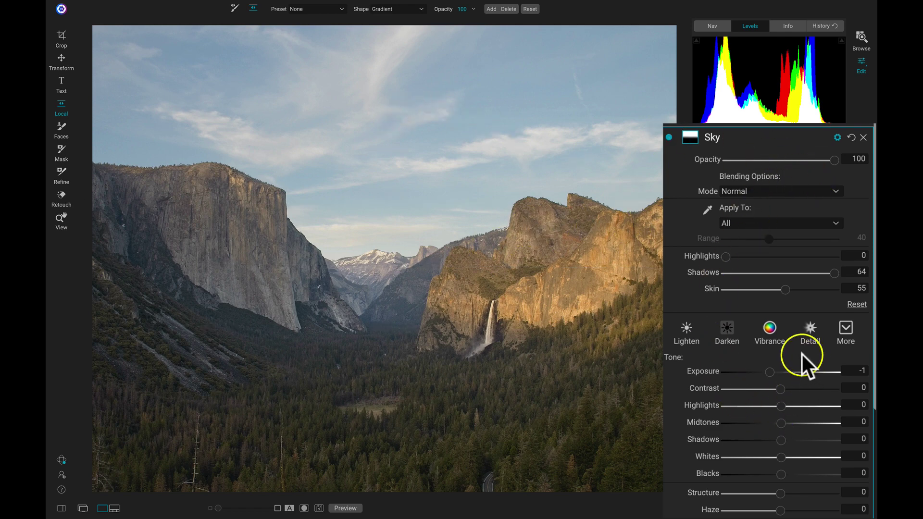
Set the Sky adjustment's tone to Exposure -1.4, Contrast 56, Shadows 19 and Whites 10, and compare with it off and on
scroll(774, 356, down, 5)
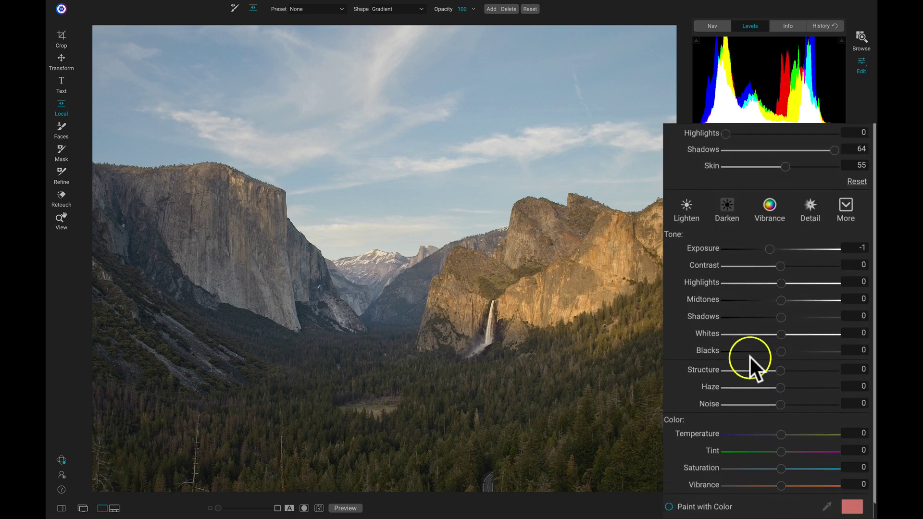
drag(781, 266, 810, 265)
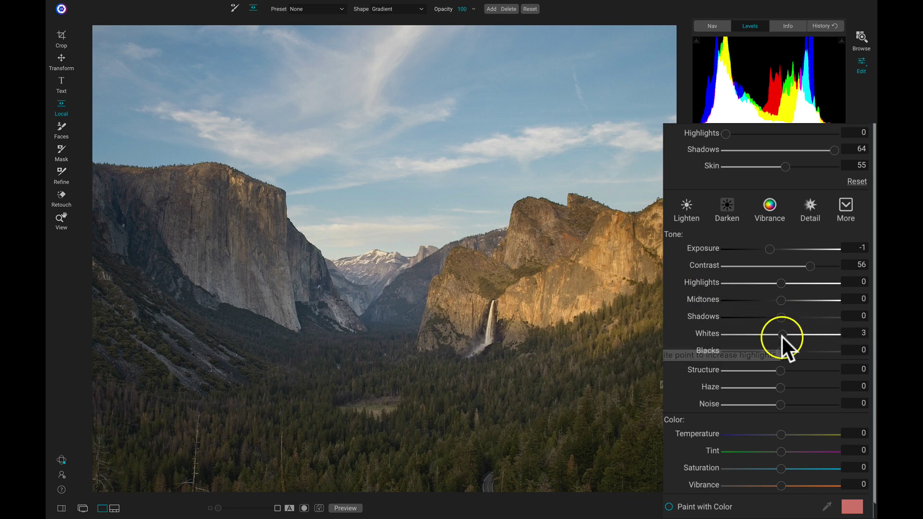
drag(781, 335, 783, 336)
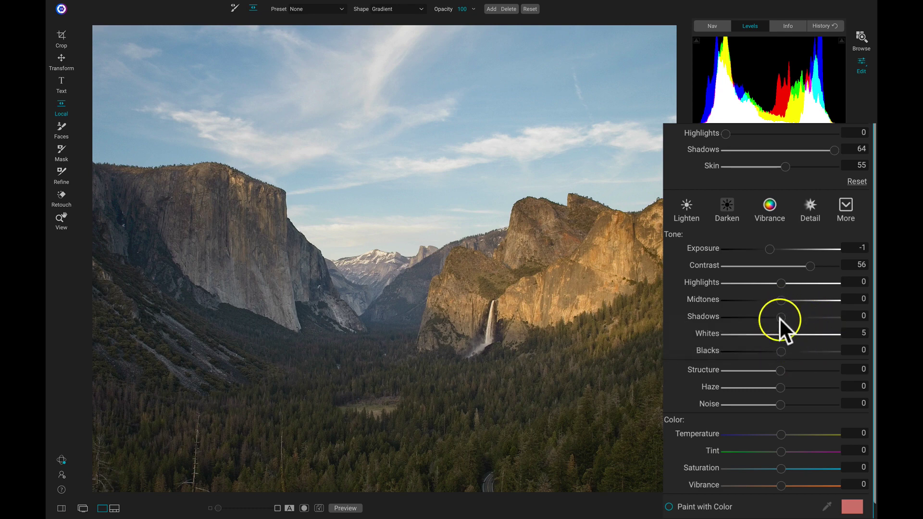
drag(780, 318, 789, 319)
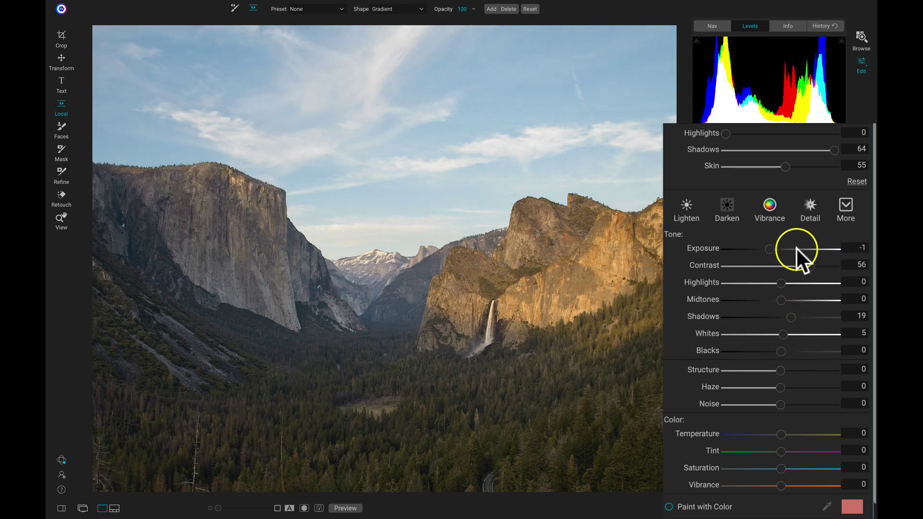
drag(770, 250, 764, 247)
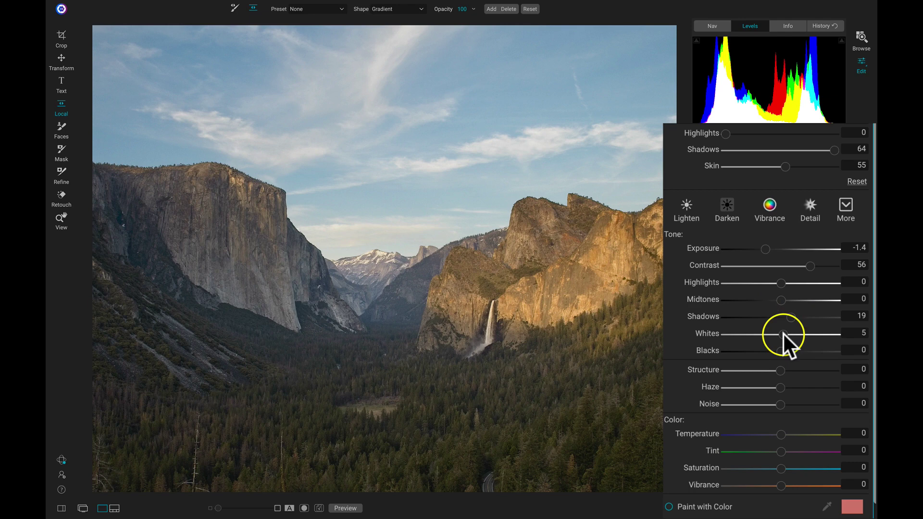
drag(783, 332, 786, 333)
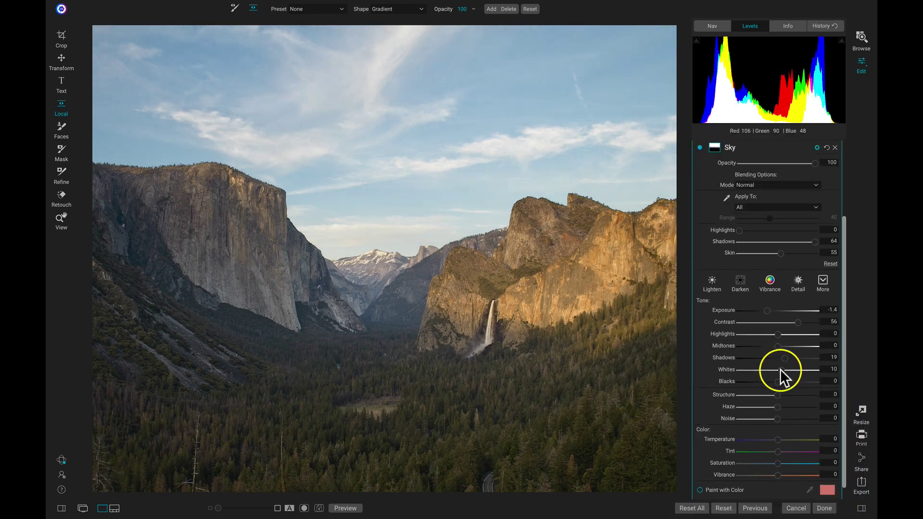
scroll(781, 369, up, 3)
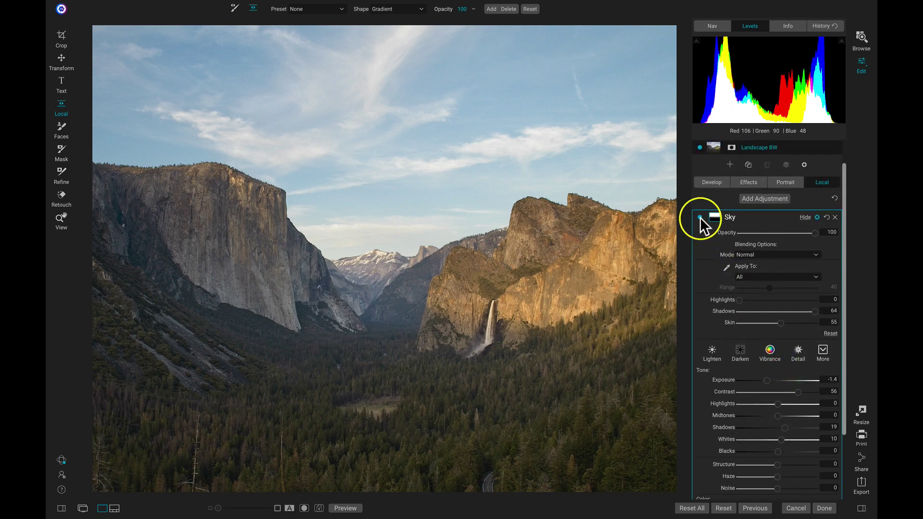
click(699, 217)
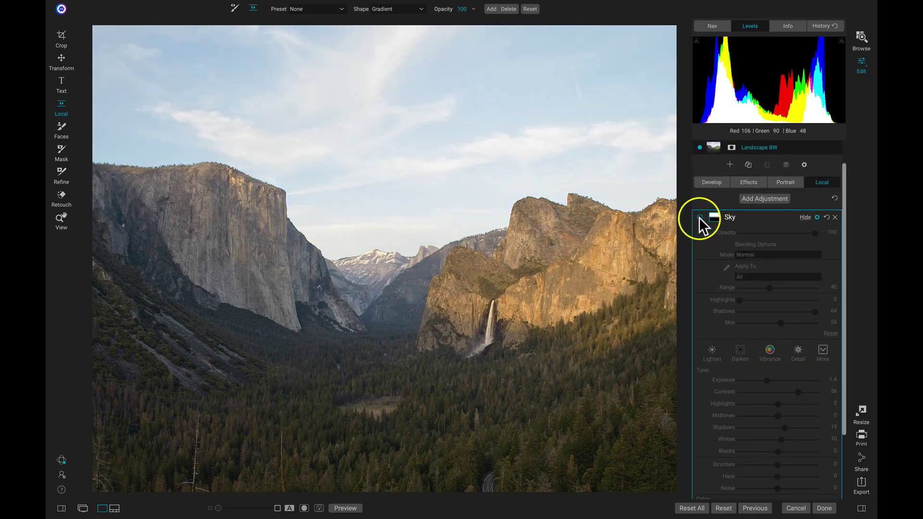
click(698, 217)
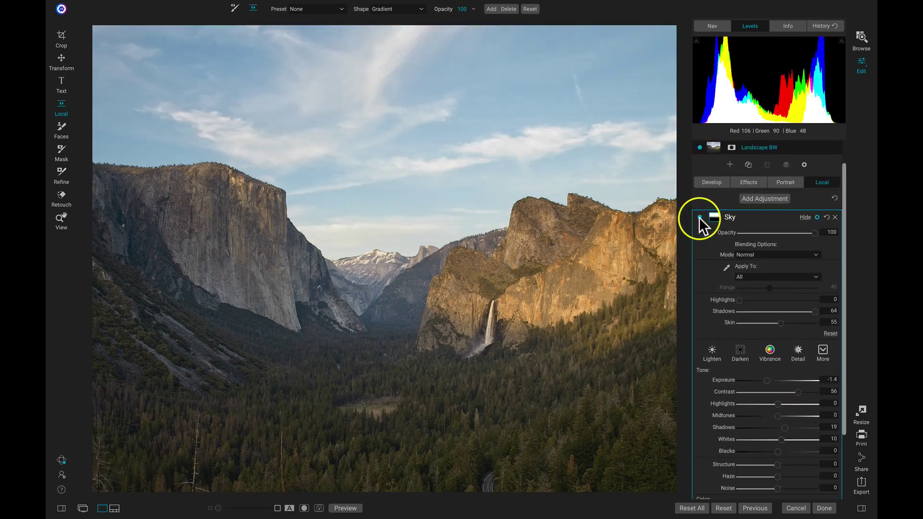
Raise the Sky adjustment's tone Shadows to 25 and compare the photo with the adjustment off and on
scroll(774, 368, down, 2)
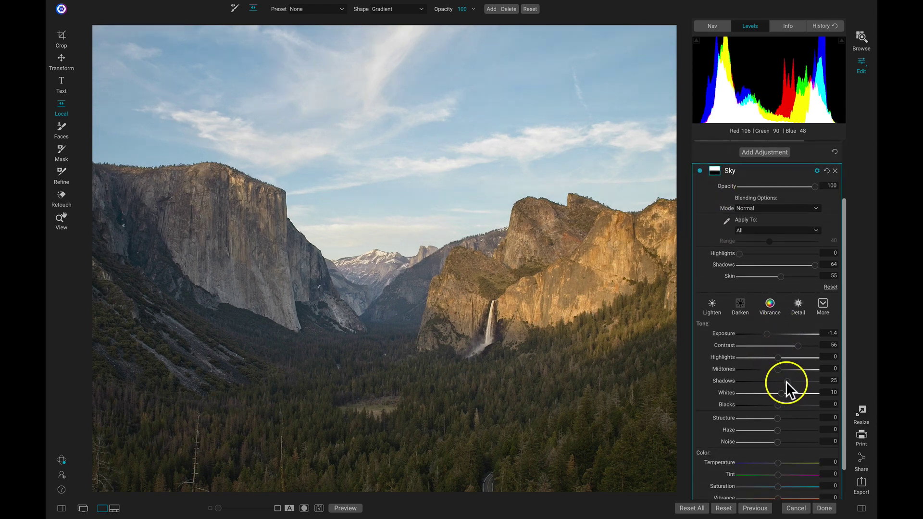
click(786, 382)
scroll(721, 226, up, 3)
scroll(707, 231, up, 1)
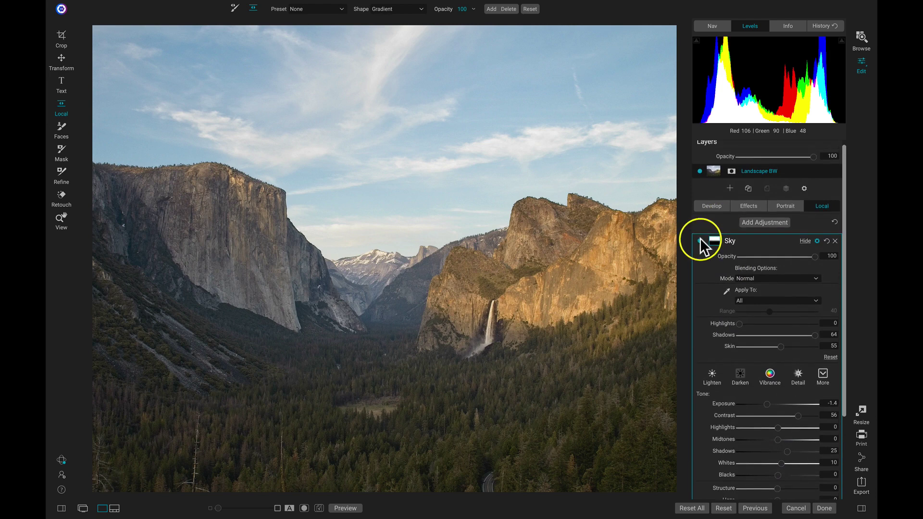
click(699, 241)
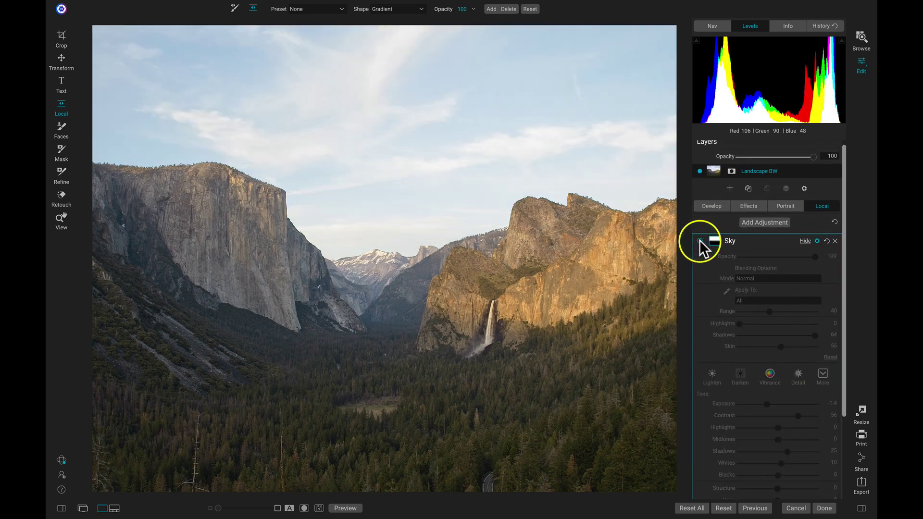
click(700, 240)
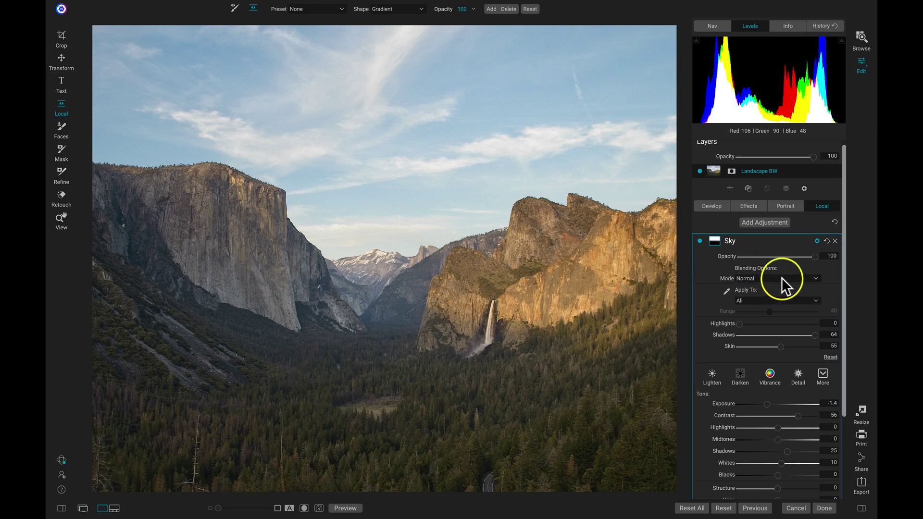
Add a Curves effects filter to the Landscape BW layer and compare the edited photo with the original
click(750, 206)
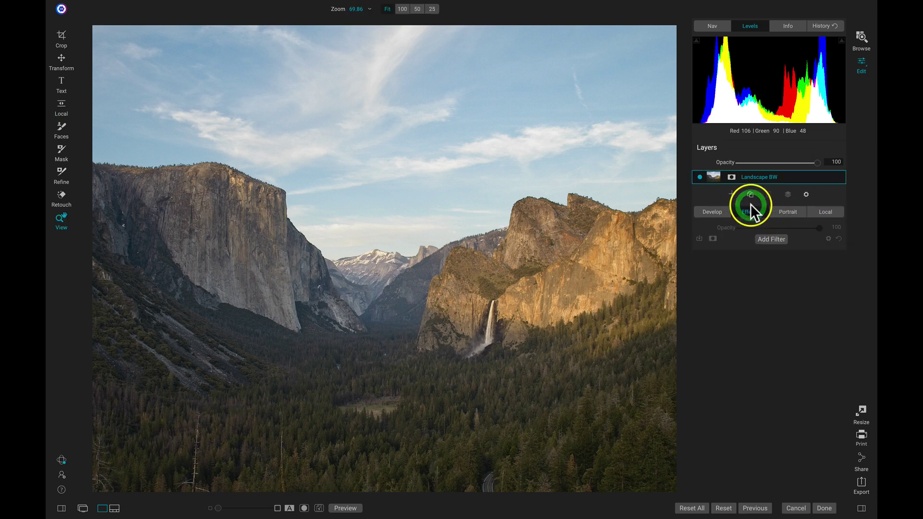
click(764, 239)
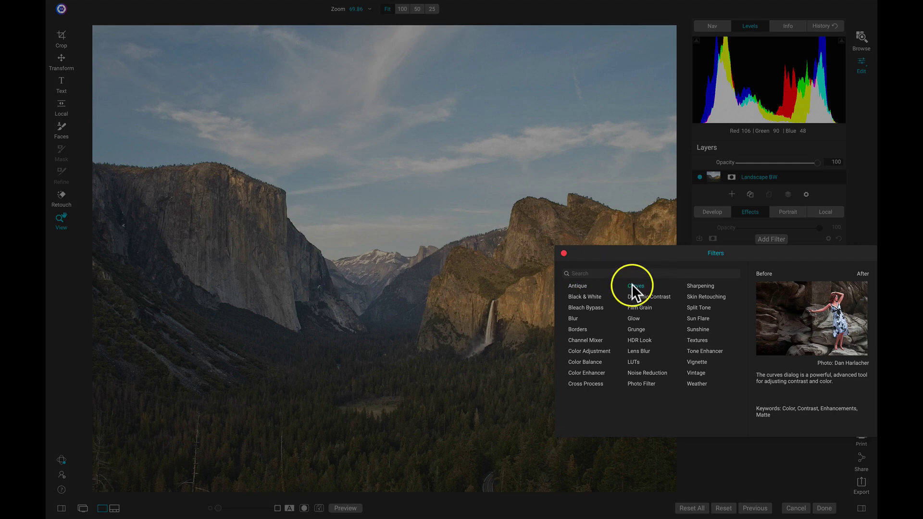
click(634, 286)
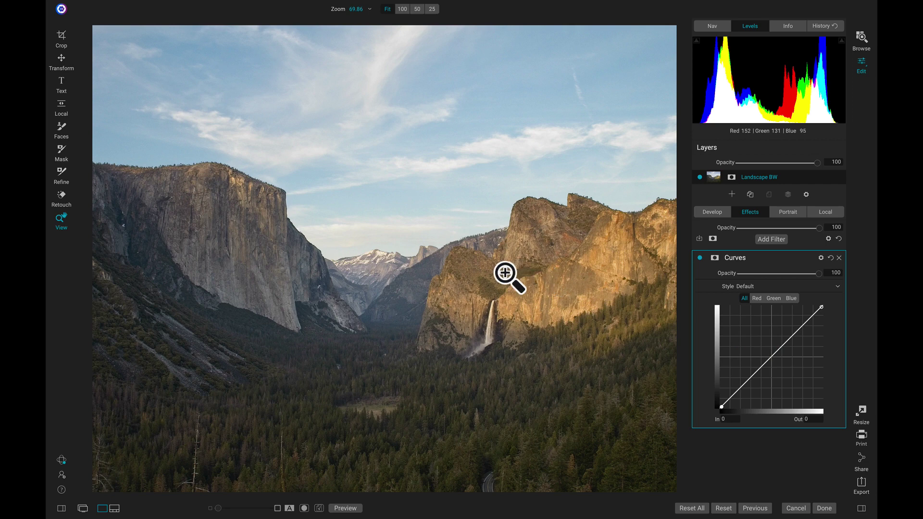
key(ctrl+p)
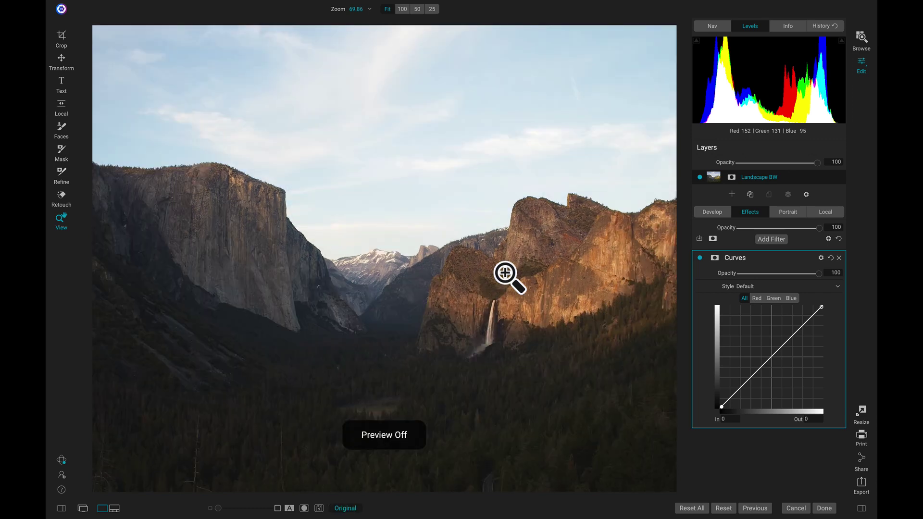
key(ctrl+p)
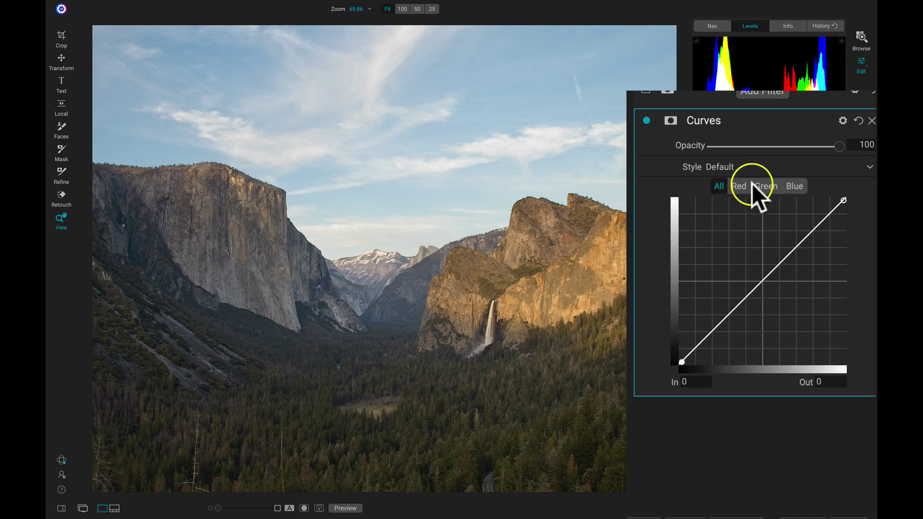
In the Curves filter's All channel, raise a highlight point to In 179, Out 194 and lower a shadow point to In 28, Out 17
click(798, 247)
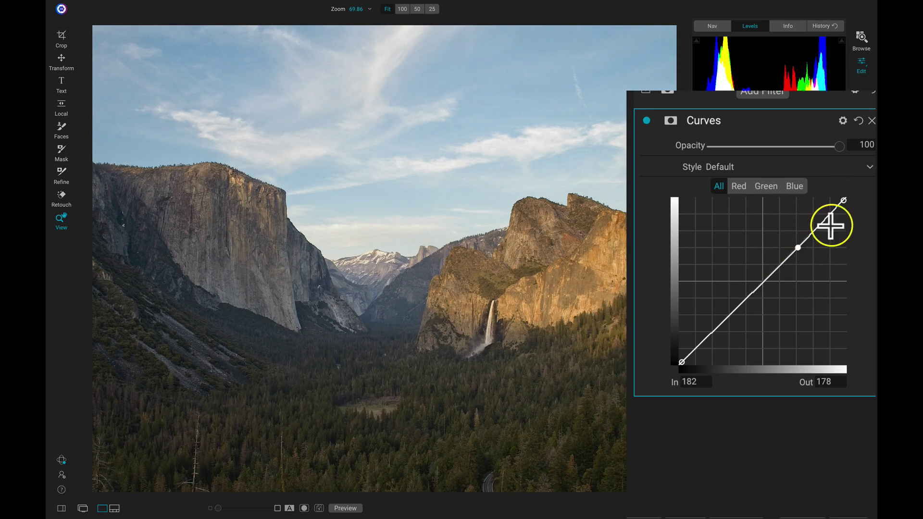
key(Delete)
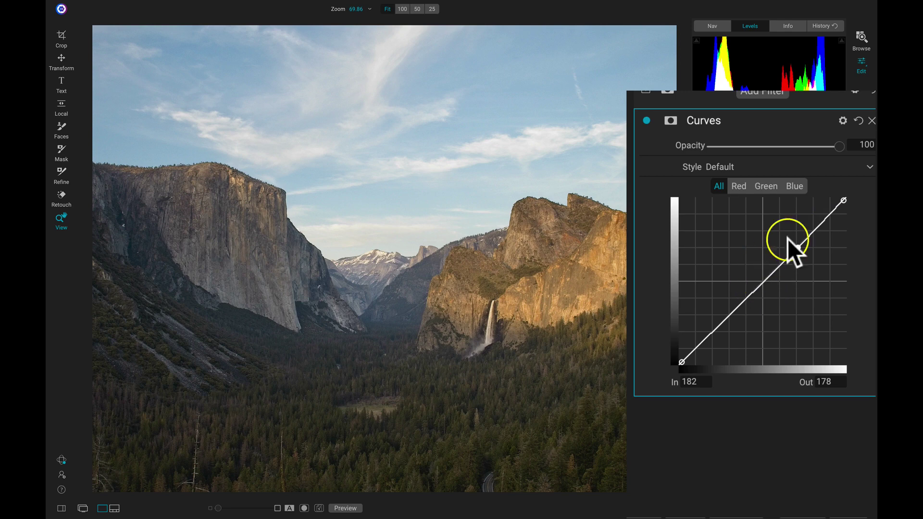
mouse_move(804, 237)
mouse_down()
mouse_move(800, 255)
mouse_move(796, 235)
mouse_up()
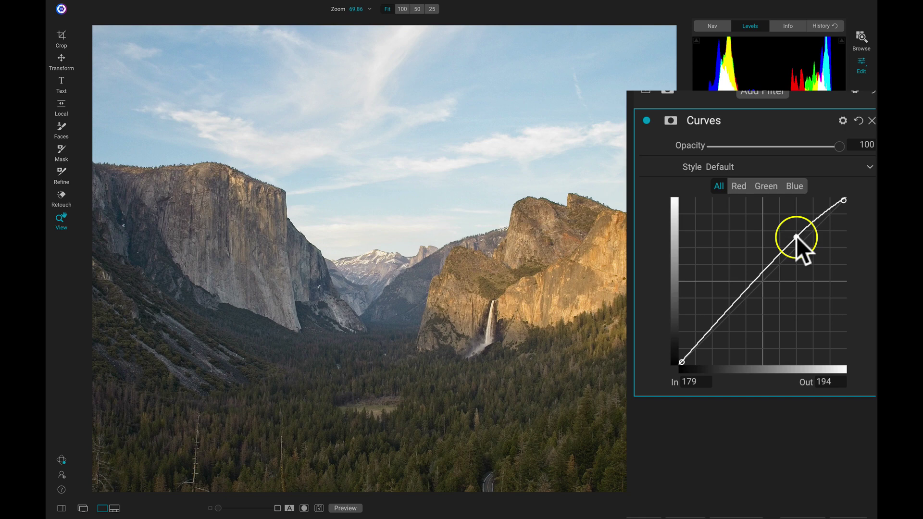
click(719, 317)
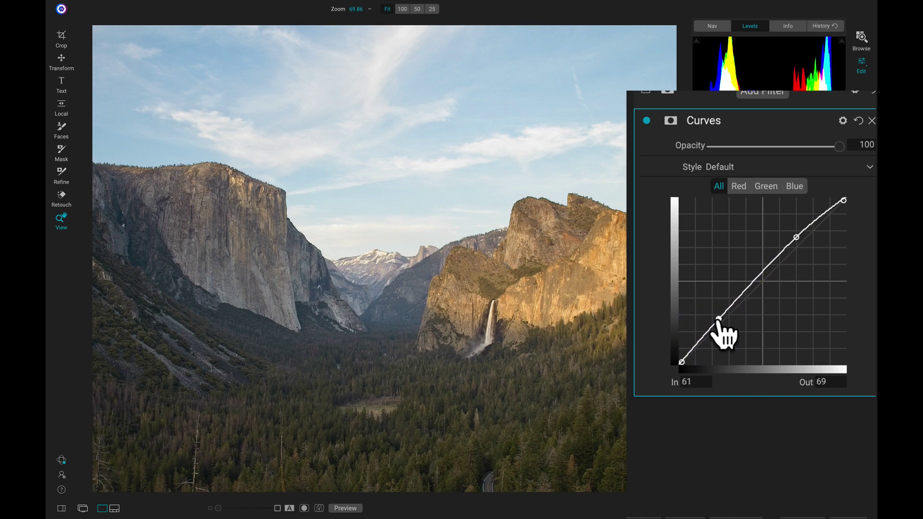
drag(719, 318, 697, 356)
click(675, 363)
click(676, 363)
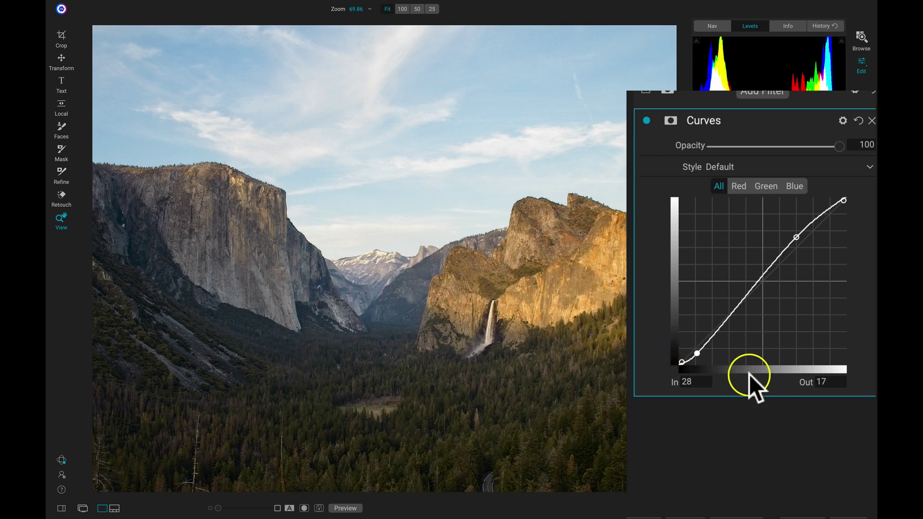
Add curve points at In 69, Out 72 and In 129, Out 134, and compare with the Curves filter and all edits off and on
click(726, 320)
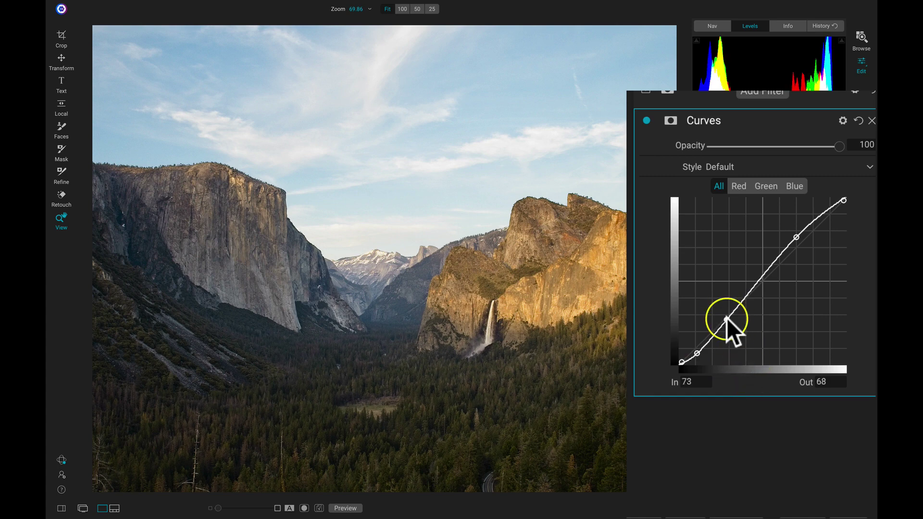
drag(726, 318, 723, 317)
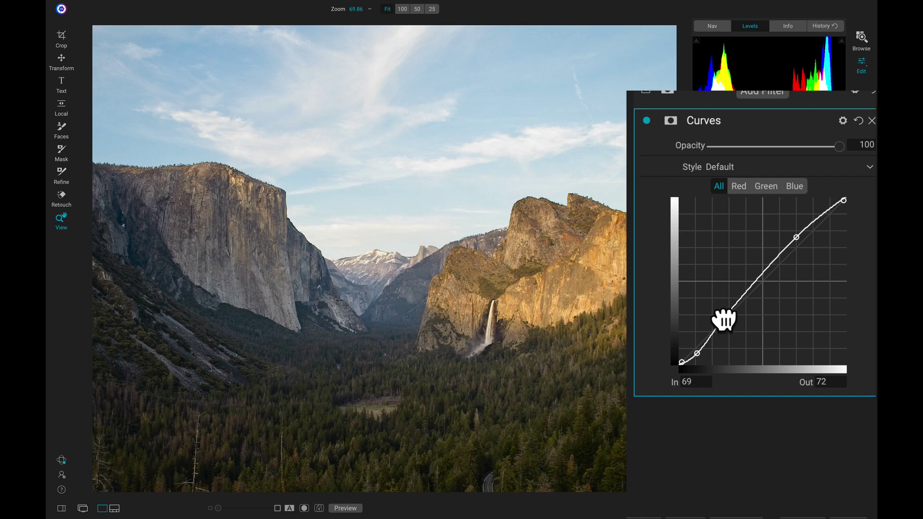
click(760, 279)
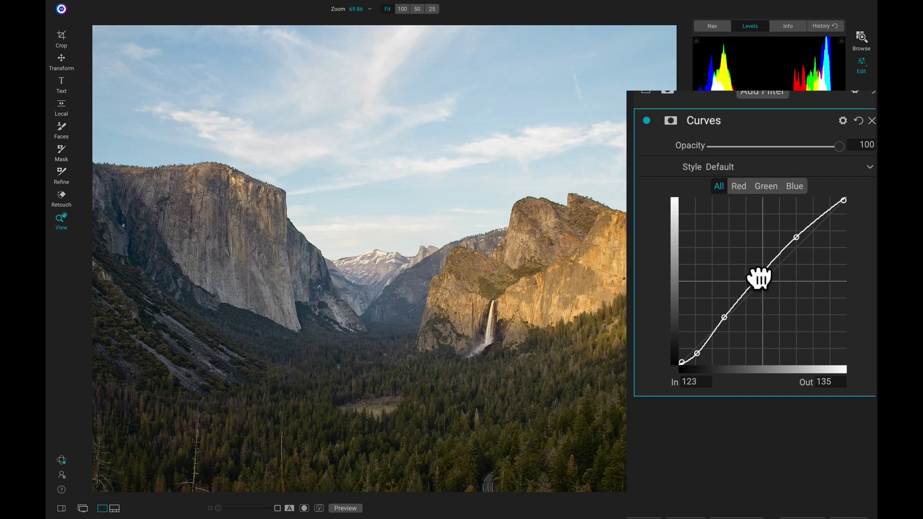
drag(760, 279, 763, 280)
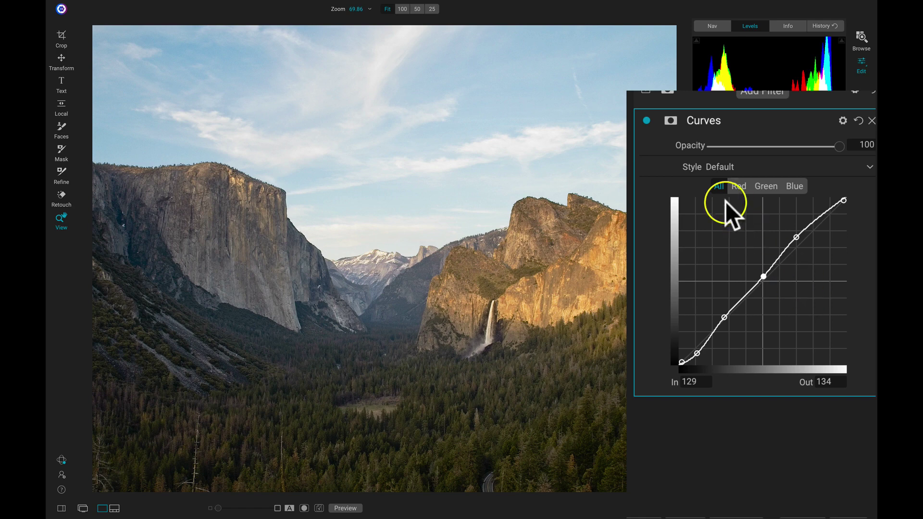
click(646, 119)
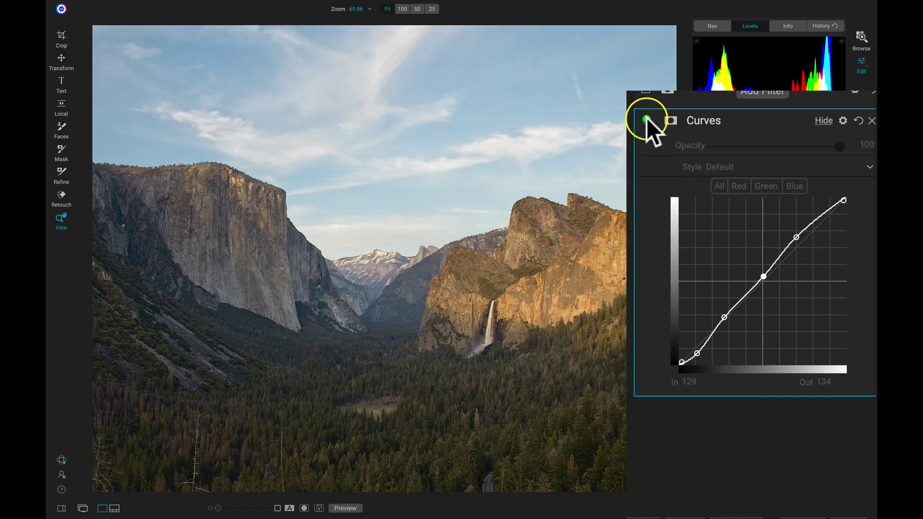
click(646, 119)
click(646, 119)
click(646, 119)
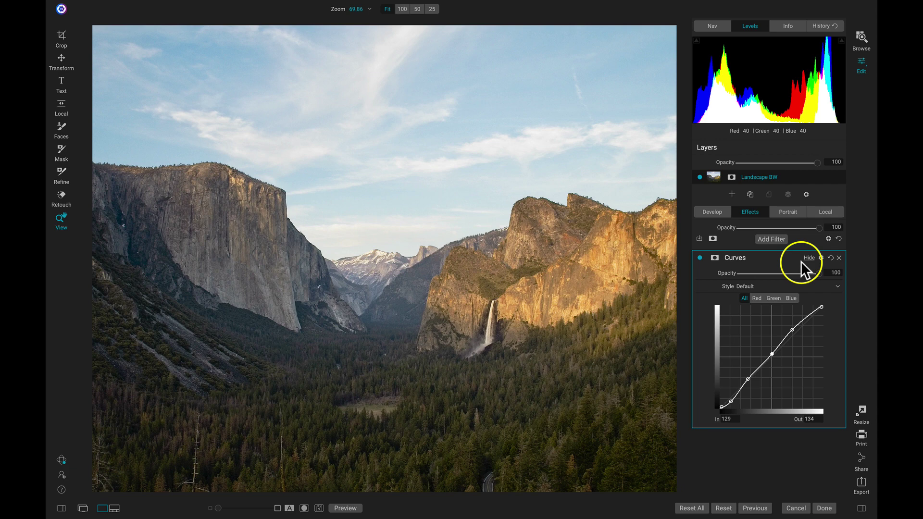
key(backslash)
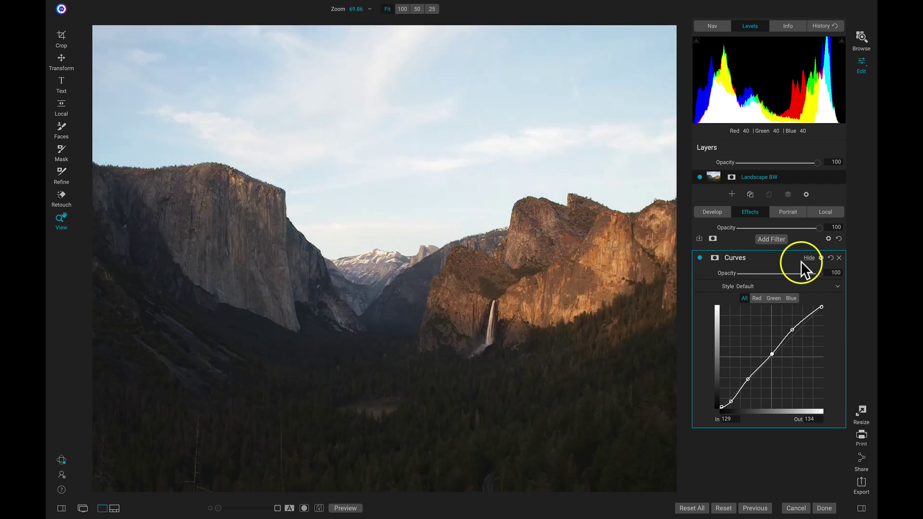
key(backslash)
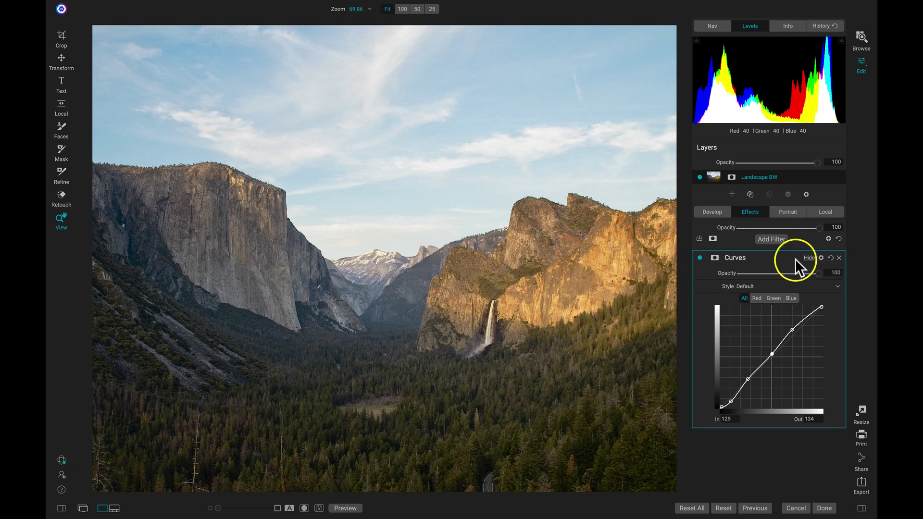
Add a Black & White filter with Channel Mixer conversion and Filter 0, and compare the photo with it off and on
click(773, 238)
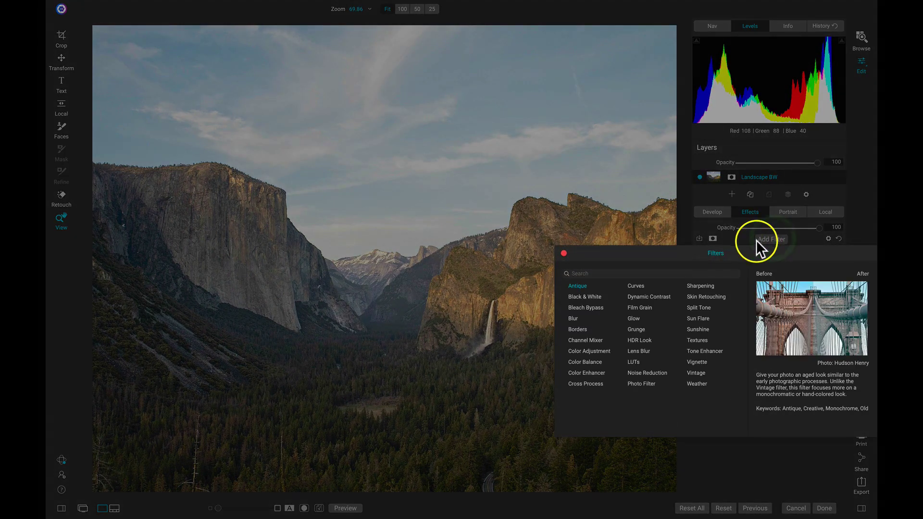
click(582, 296)
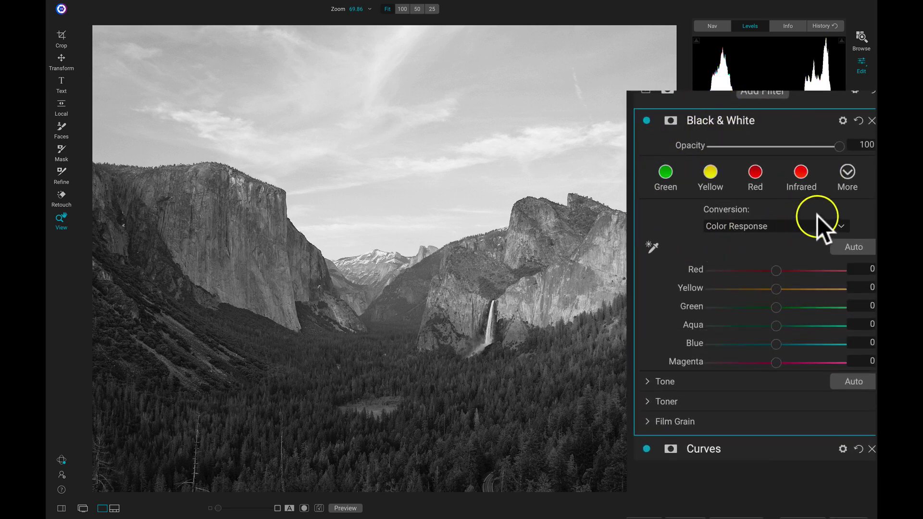
click(722, 225)
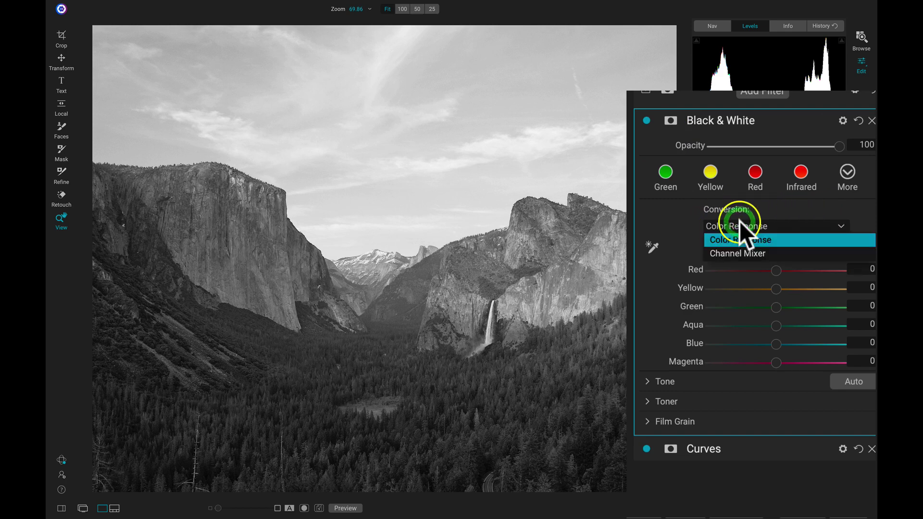
click(734, 249)
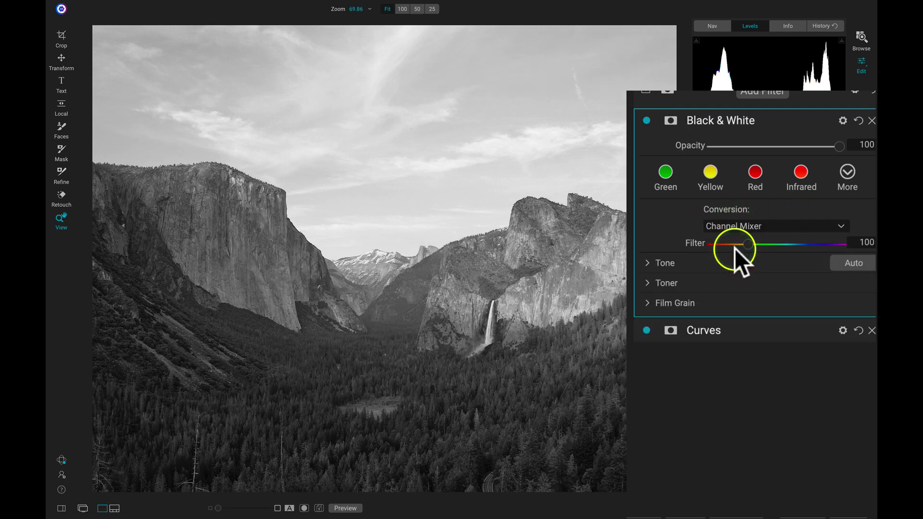
drag(746, 244, 688, 246)
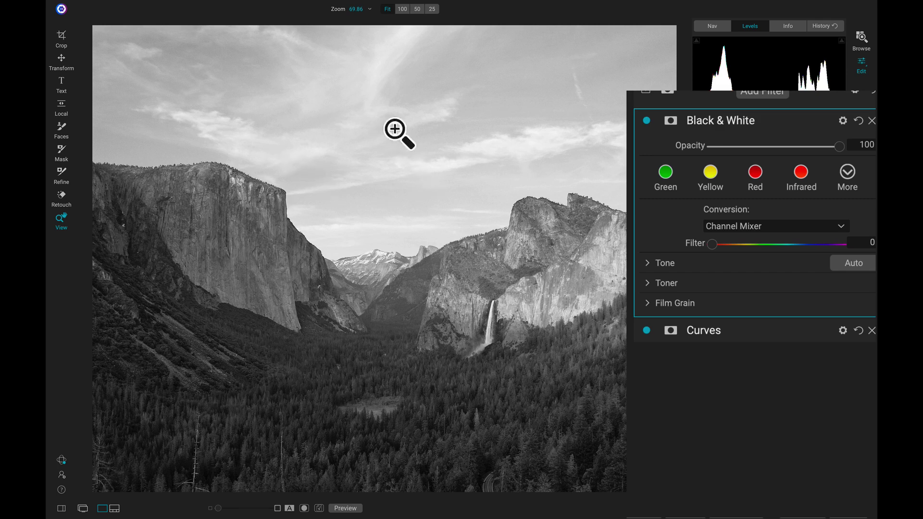
click(647, 120)
click(647, 121)
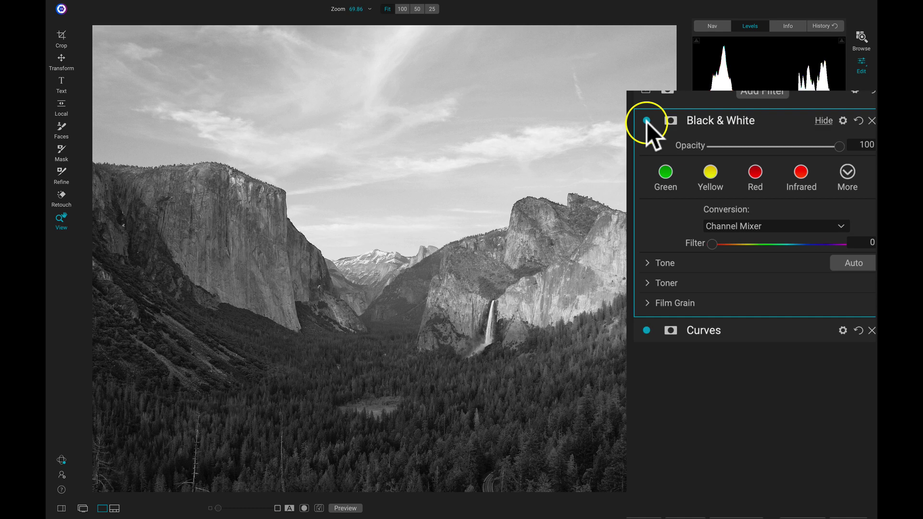
Set the Black & White filter's tone to Brightness -50, Contrast 16, Shadows 100 and Whites 15, and compare with it off and on
click(647, 263)
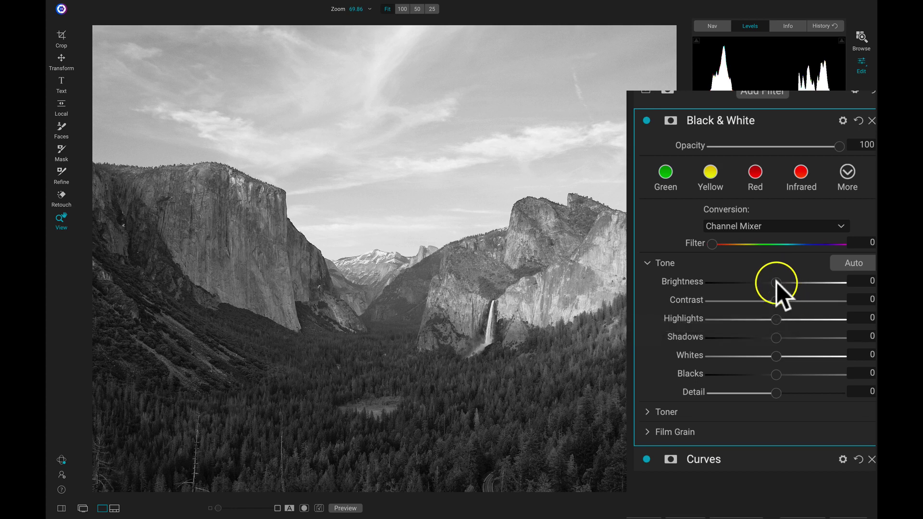
drag(775, 282, 718, 288)
mouse_move(722, 287)
mouse_down()
mouse_move(739, 286)
mouse_move(725, 290)
mouse_up()
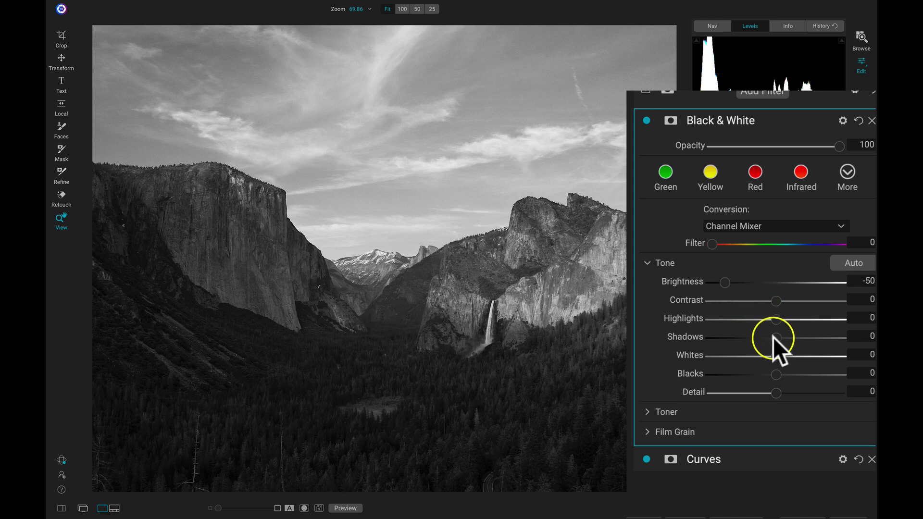
drag(773, 336, 859, 334)
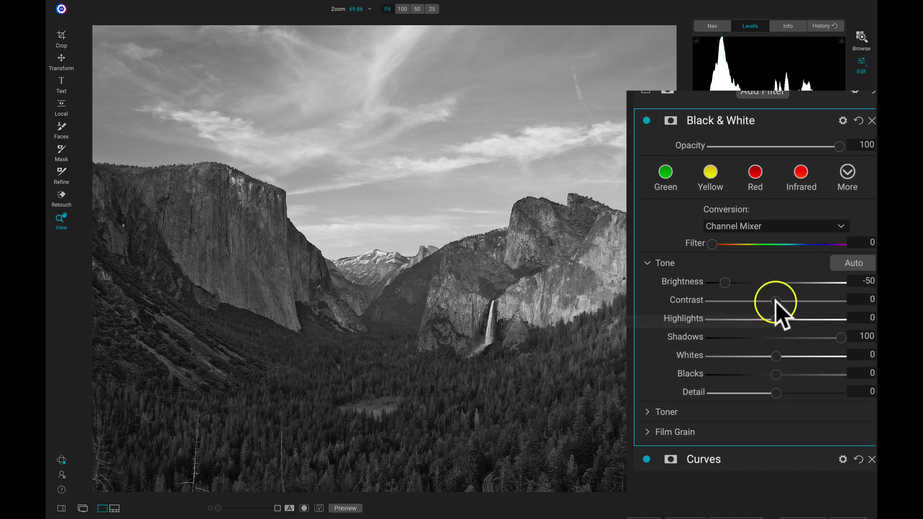
drag(775, 301, 798, 302)
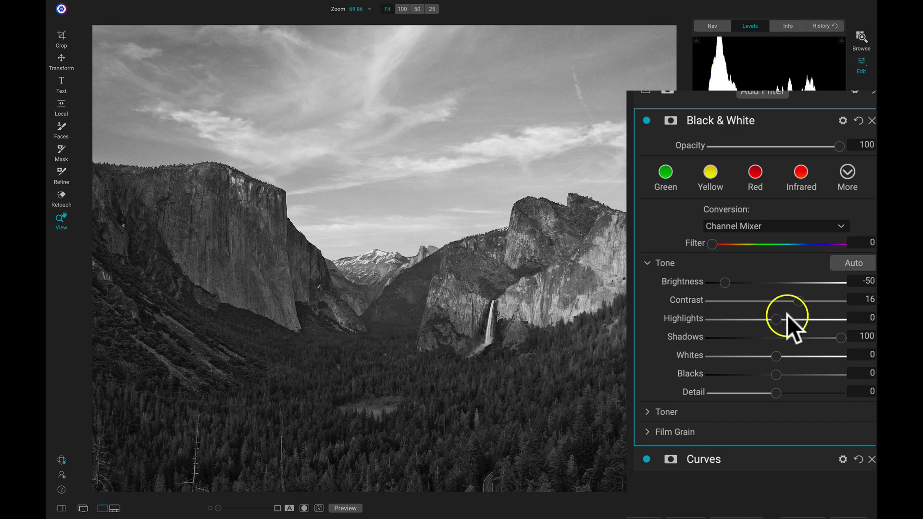
drag(777, 357, 797, 359)
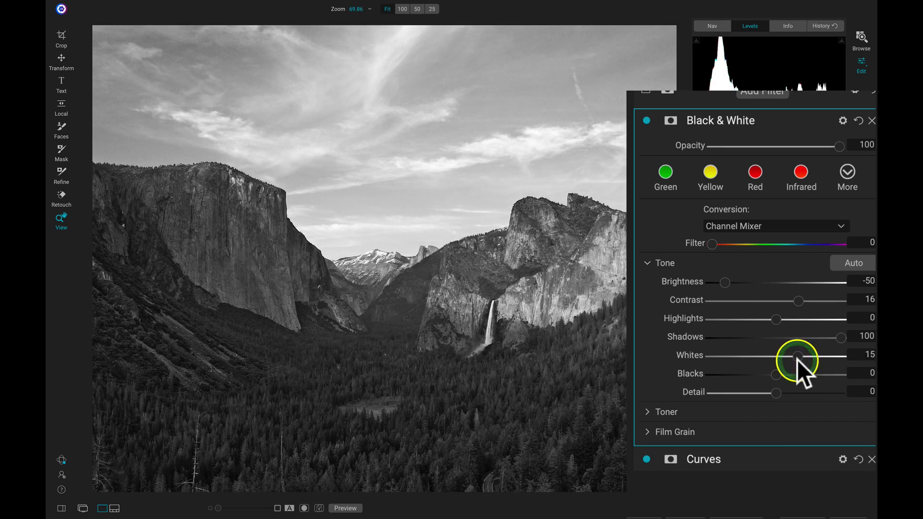
click(646, 120)
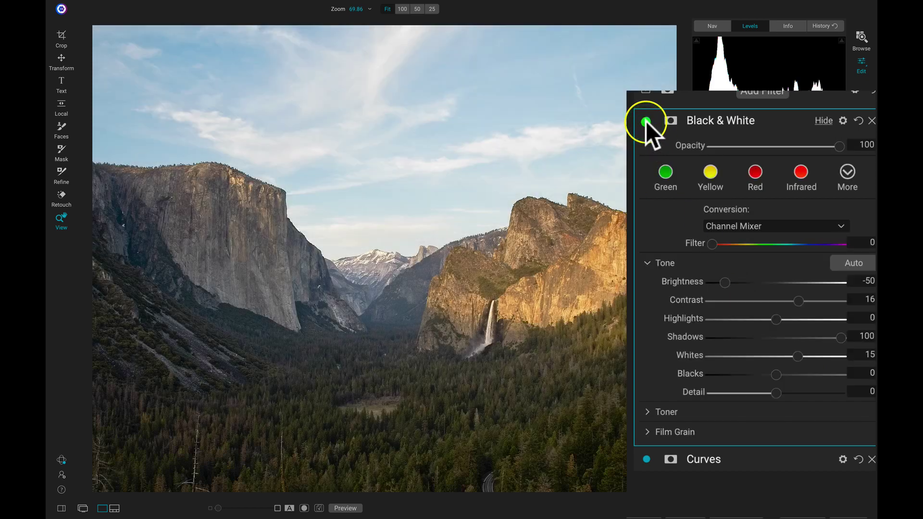
click(646, 120)
click(646, 120)
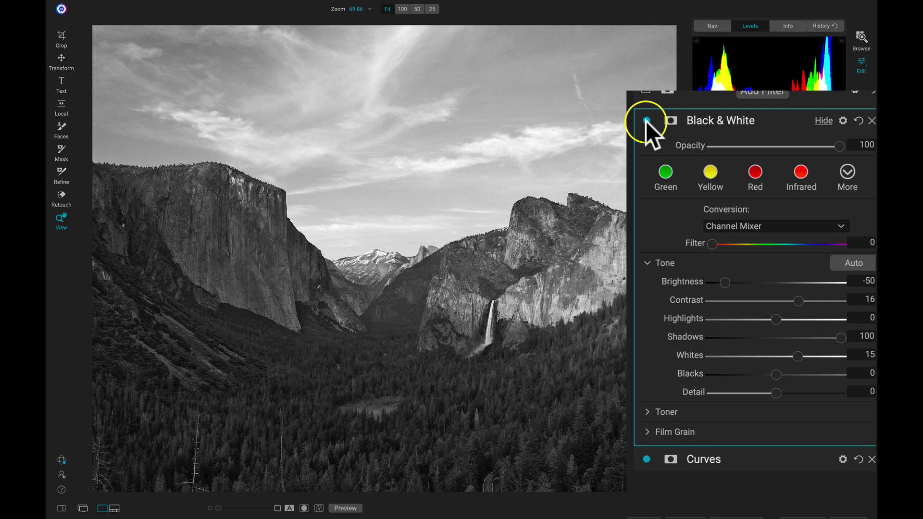
click(646, 120)
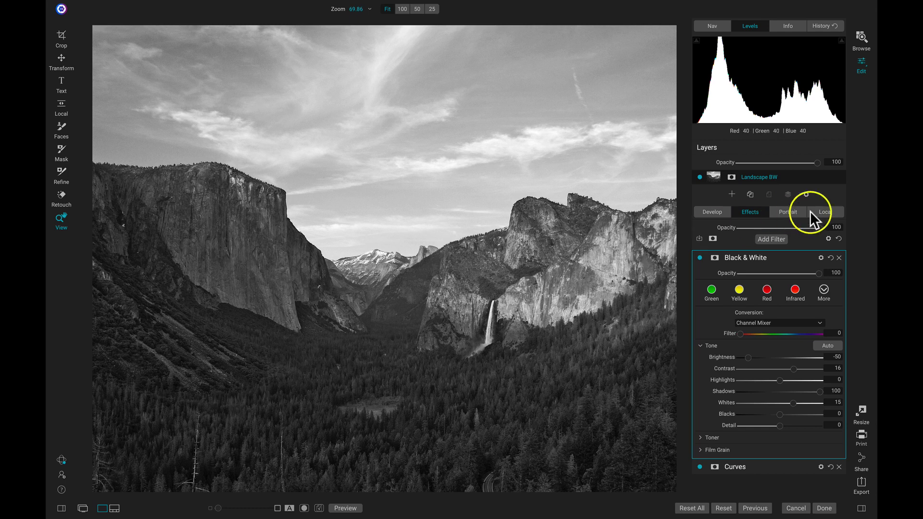
Add a local adjustment named Dodging and apply the Reveal Shadows style to it
click(826, 210)
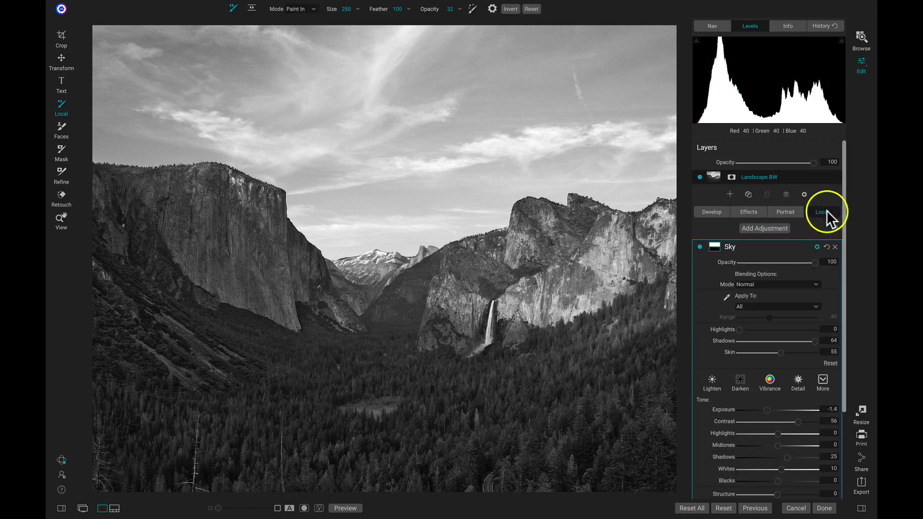
click(761, 227)
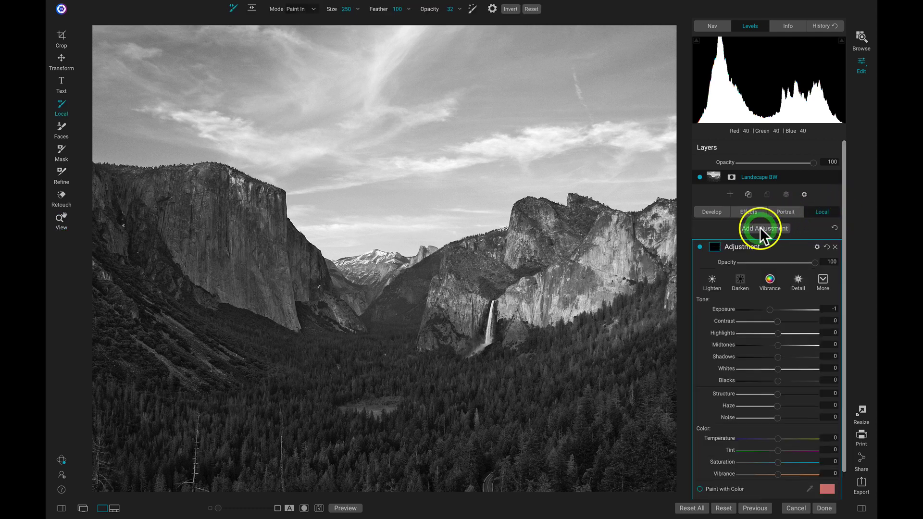
double_click(745, 217)
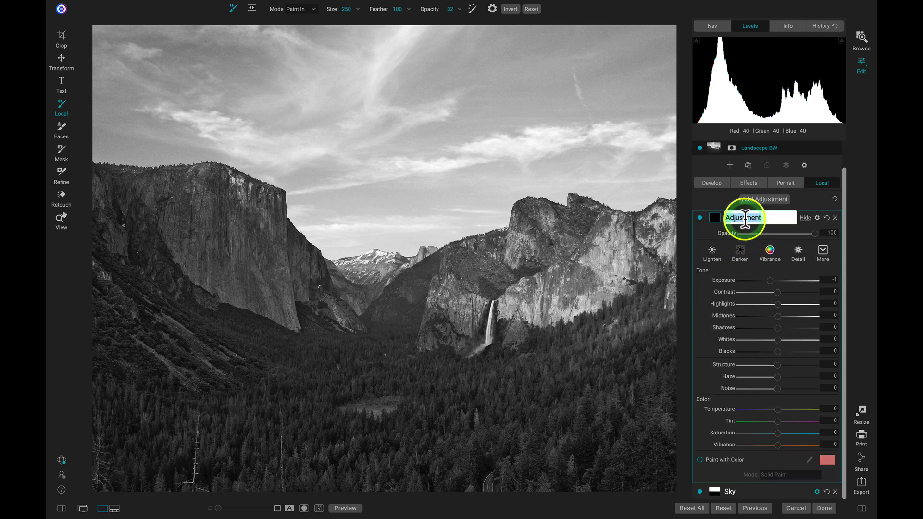
text(Dodging)
key(Return)
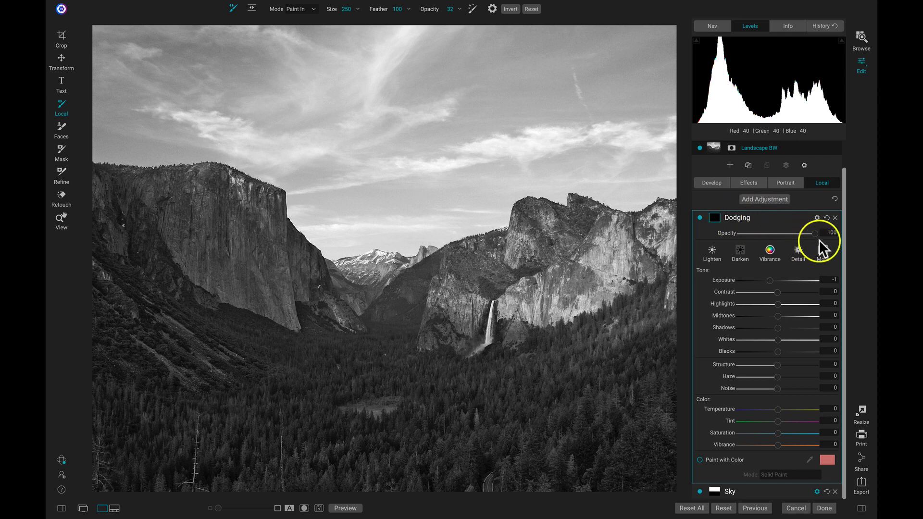
click(841, 108)
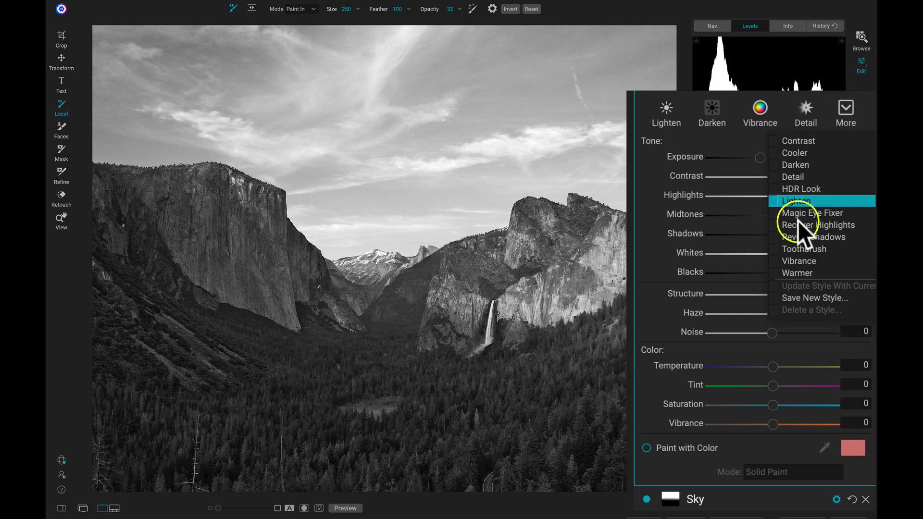
click(822, 236)
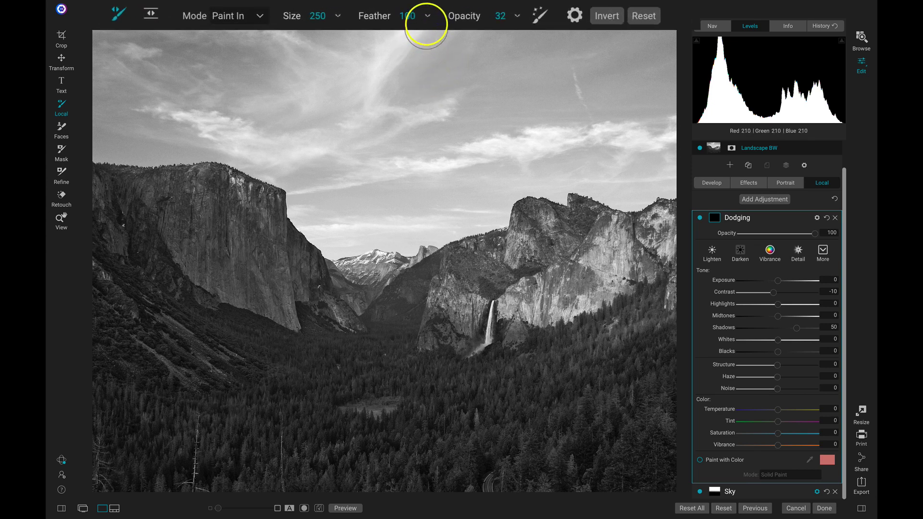
Set the brush opacity to 27 and size to 350, and paint Dodging over the cliffs around the waterfall
drag(436, 11, 466, 28)
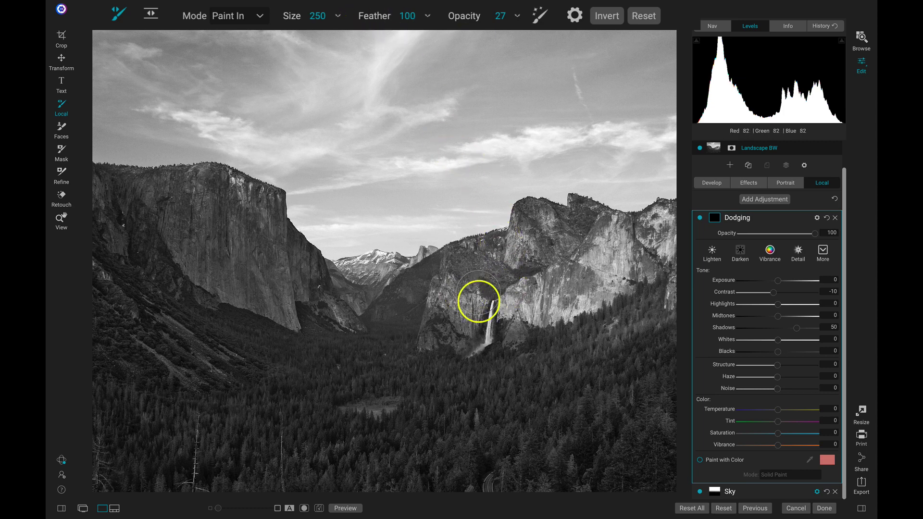
key(bracketright)
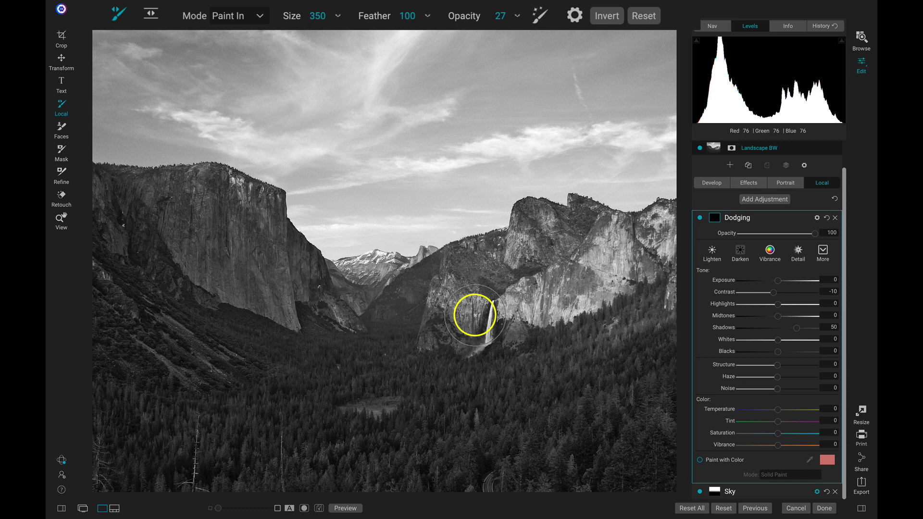
mouse_move(474, 315)
mouse_down()
mouse_move(446, 297)
mouse_move(457, 295)
mouse_move(446, 327)
mouse_move(473, 272)
mouse_move(512, 269)
mouse_move(537, 227)
mouse_move(585, 227)
mouse_move(596, 249)
mouse_move(545, 294)
mouse_move(660, 222)
mouse_move(662, 245)
mouse_move(636, 277)
mouse_move(573, 287)
mouse_move(529, 321)
mouse_move(512, 318)
mouse_move(501, 283)
mouse_move(470, 269)
mouse_move(446, 340)
mouse_move(515, 333)
mouse_move(582, 297)
mouse_move(547, 338)
mouse_move(573, 325)
mouse_up()
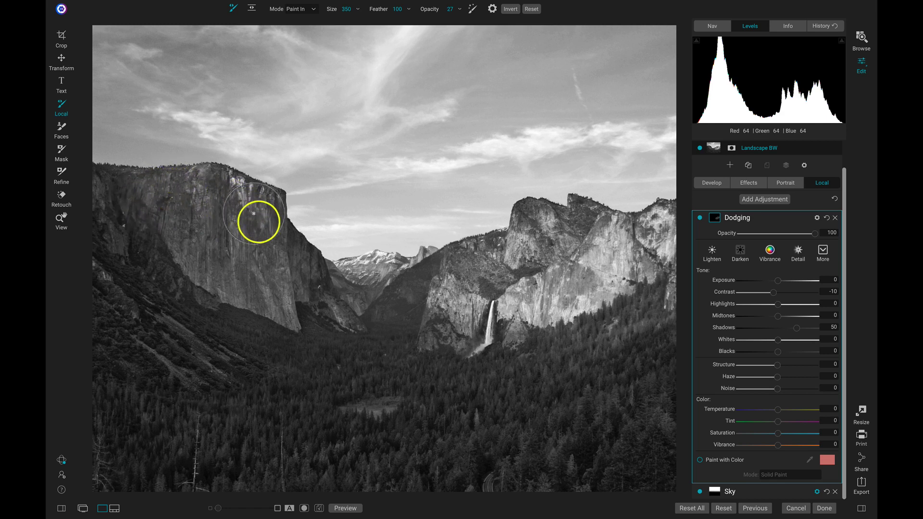
Paint Dodging over the large left cliff face and down its ridge with a 150 brush, reducing the size to 100
key([)
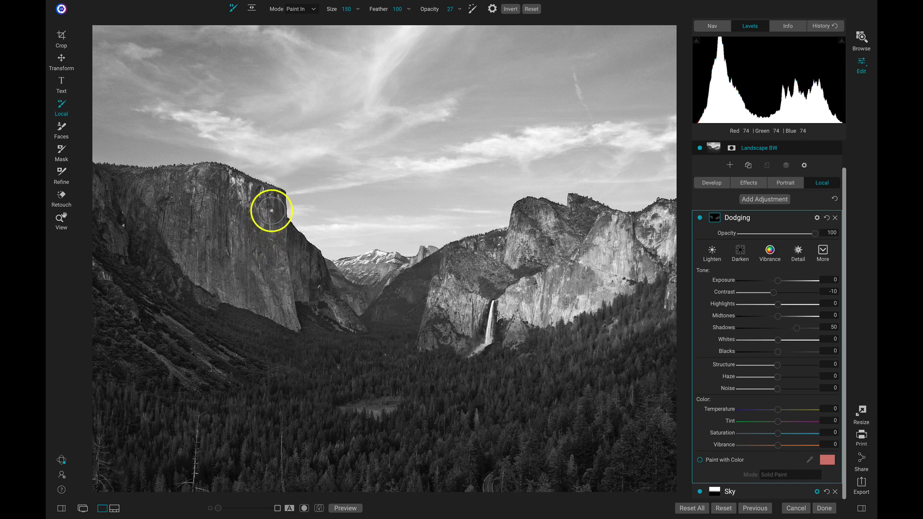
key([)
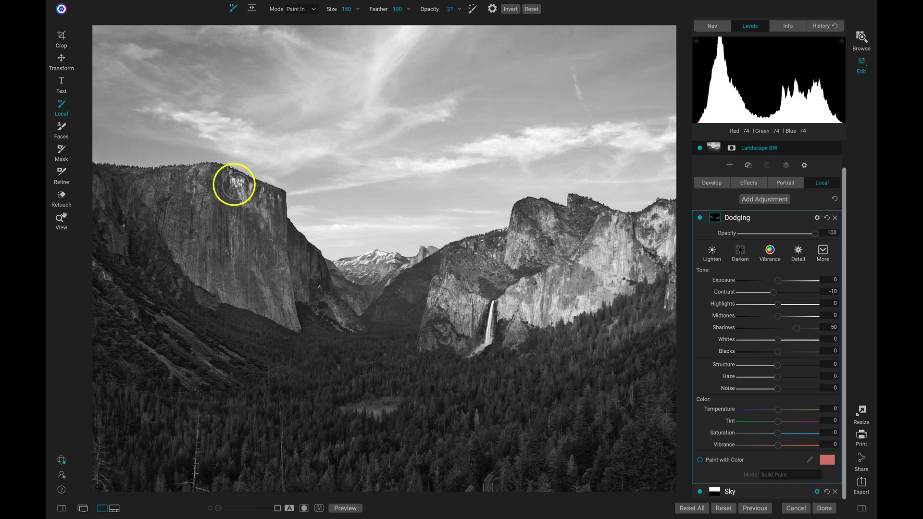
mouse_move(222, 180)
mouse_down()
mouse_move(275, 199)
mouse_move(270, 262)
mouse_move(302, 295)
mouse_move(291, 238)
mouse_move(322, 299)
mouse_move(313, 270)
mouse_move(351, 323)
mouse_move(388, 319)
mouse_move(365, 323)
mouse_move(434, 260)
mouse_move(413, 283)
mouse_move(404, 306)
mouse_move(412, 313)
mouse_move(421, 299)
mouse_move(405, 330)
mouse_move(328, 332)
mouse_move(305, 295)
mouse_move(305, 329)
mouse_move(319, 272)
mouse_move(342, 289)
mouse_move(296, 249)
mouse_move(319, 270)
mouse_move(278, 196)
mouse_move(323, 270)
mouse_move(312, 296)
mouse_move(363, 328)
mouse_up()
key(bracketleft)
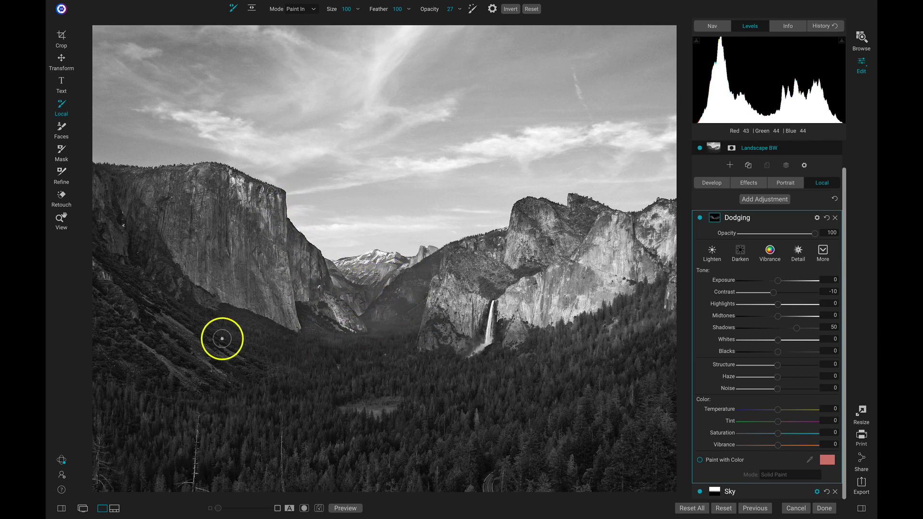
Enlarge the brush to 500 and paint Dodging over the dark left slope and along the base of the cliffs
key(bracketright)
key(bracketright)
key(bracketright)
key(bracketright)
key(bracketright)
key(bracketright)
key(bracketright)
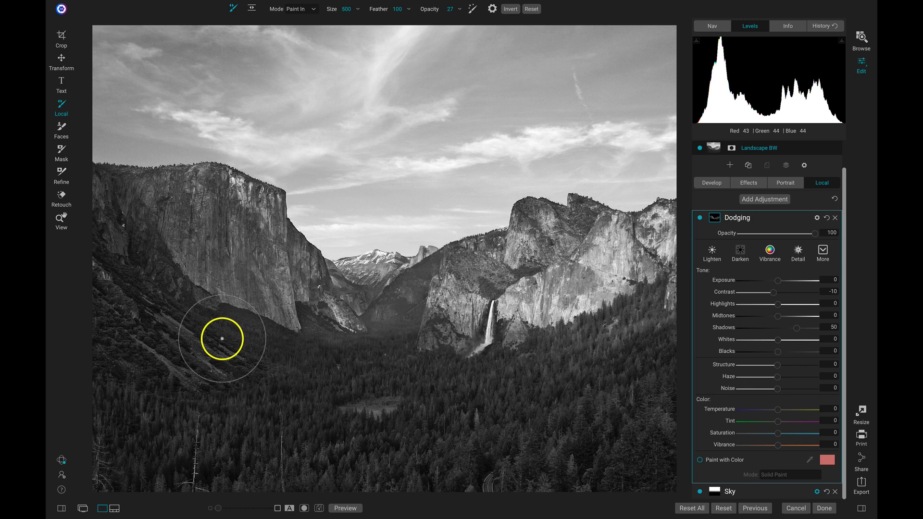
drag(131, 235, 105, 212)
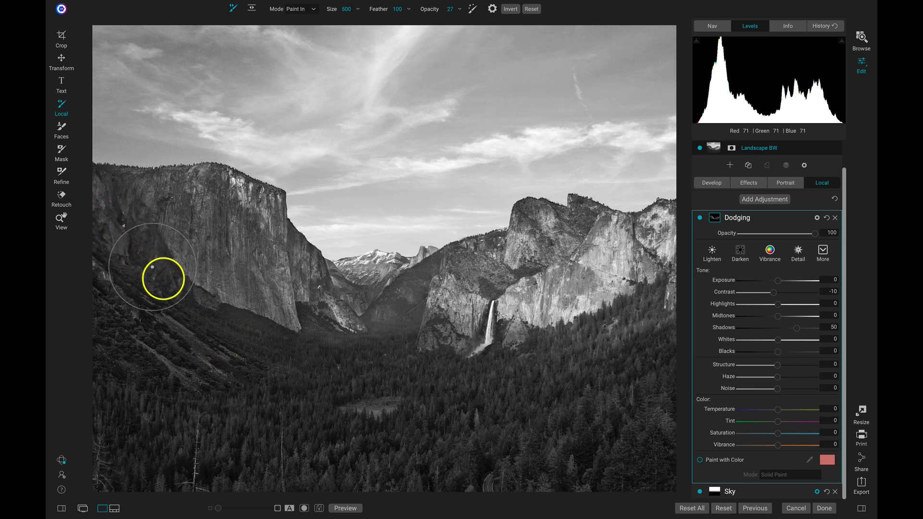
click(289, 331)
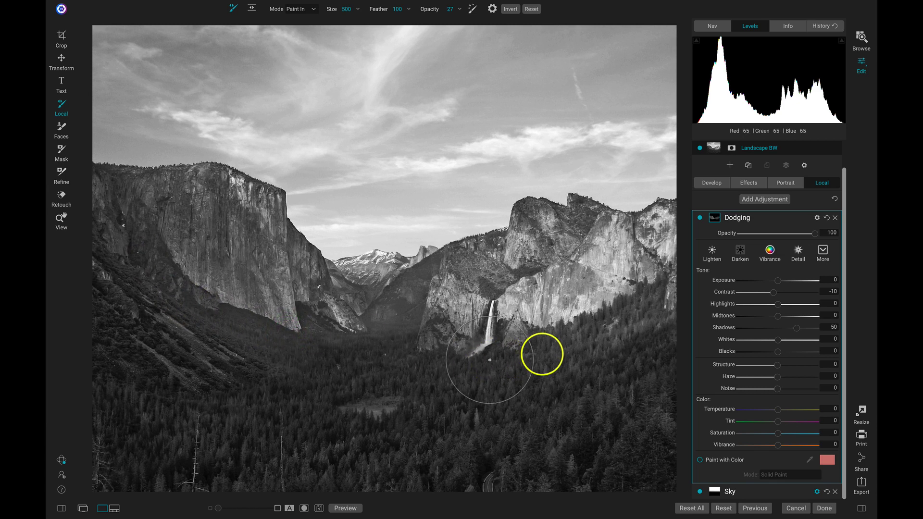
mouse_move(234, 274)
mouse_down()
mouse_move(238, 300)
mouse_move(273, 330)
mouse_move(418, 346)
mouse_move(454, 327)
mouse_move(379, 325)
mouse_up()
Reduce the brush size to 400 and paint Dodging over the trees in the center of the valley
key(bracketleft)
key(bracketleft)
key(bracketleft)
key(bracketleft)
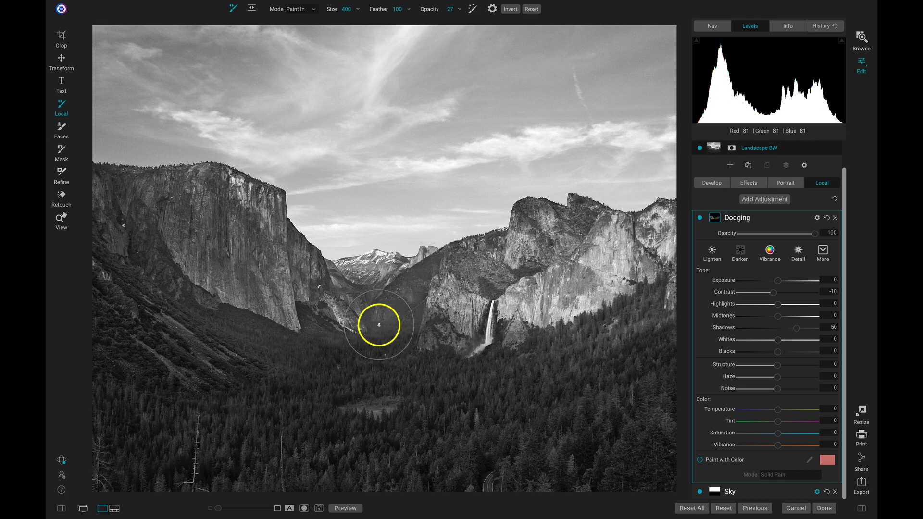
mouse_move(347, 356)
mouse_down()
mouse_move(392, 335)
mouse_move(365, 346)
mouse_up()
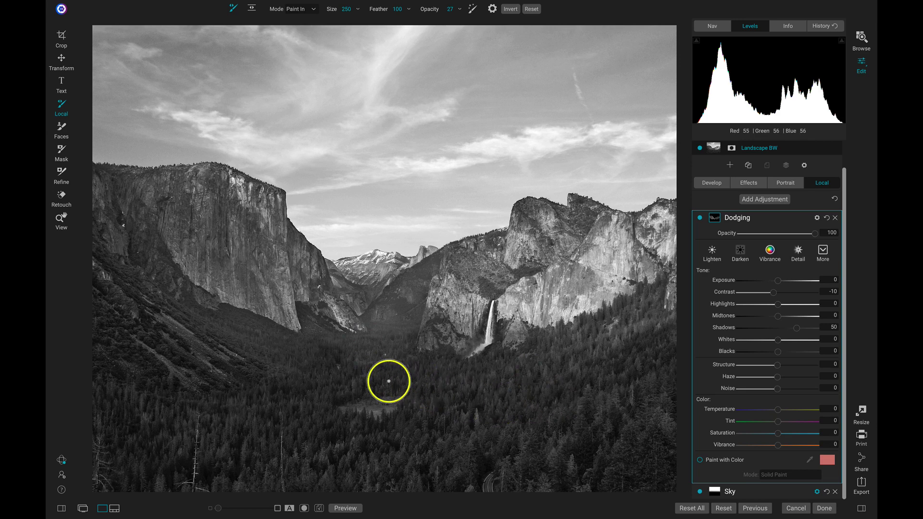
Paint out Dodging across the valley forest with a 250 brush, and compare the photo with the adjustment off and on
key(alt)
mouse_move(353, 366)
mouse_down()
mouse_move(378, 373)
mouse_move(409, 361)
mouse_move(366, 354)
mouse_move(347, 377)
mouse_move(306, 380)
mouse_move(279, 370)
mouse_move(301, 363)
mouse_move(340, 372)
mouse_move(391, 350)
mouse_move(224, 341)
mouse_move(329, 378)
mouse_move(409, 354)
mouse_move(588, 375)
mouse_up()
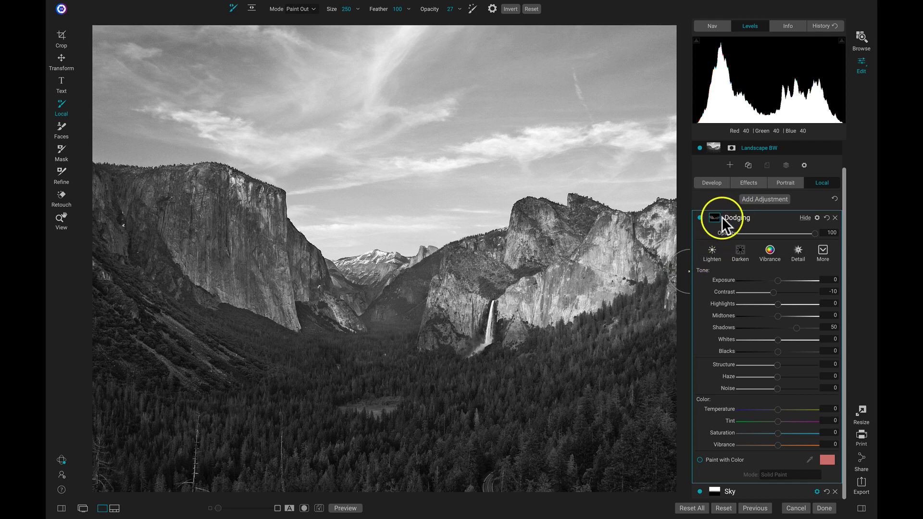
click(700, 218)
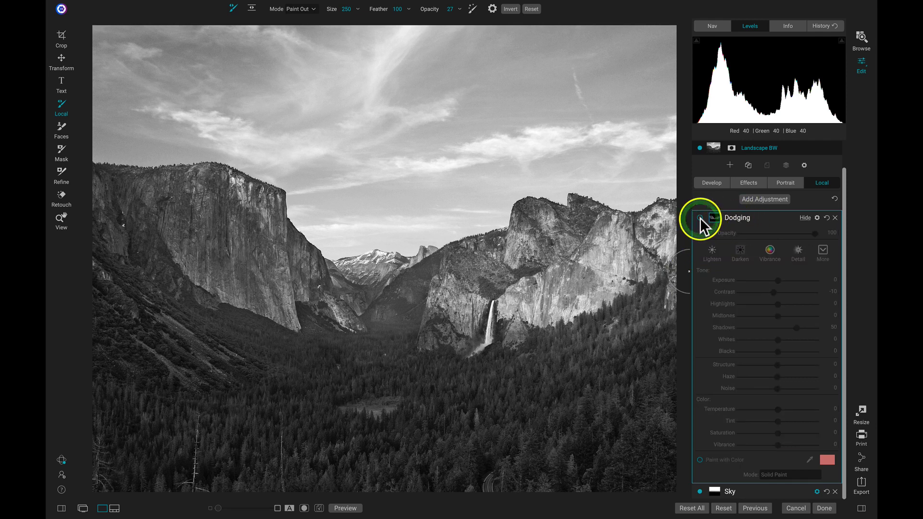
click(700, 218)
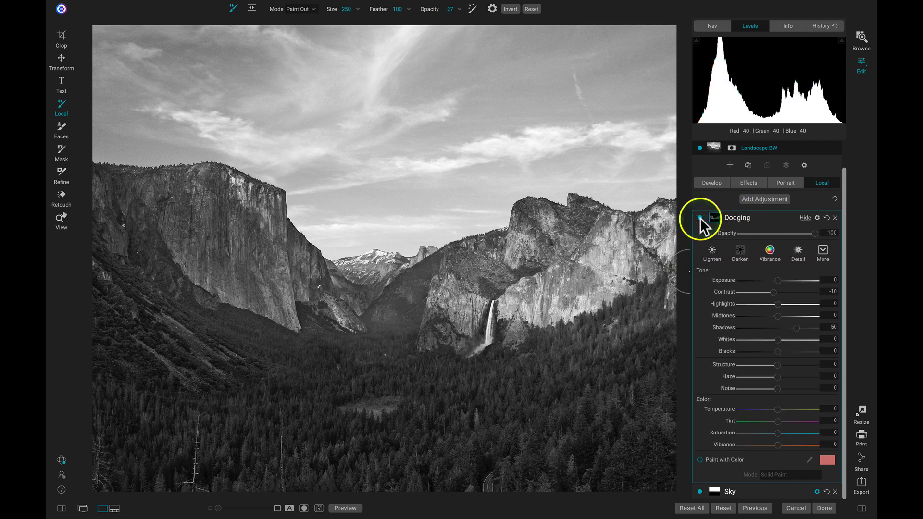
click(700, 218)
click(700, 218)
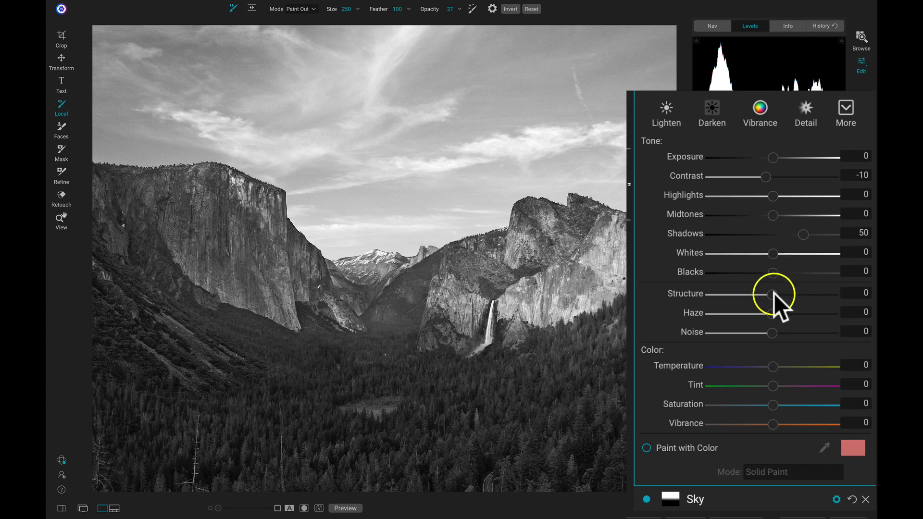
Set the Dodging adjustment's Structure to 48, Temperature to 100 and overall opacity to 80
drag(774, 294, 802, 293)
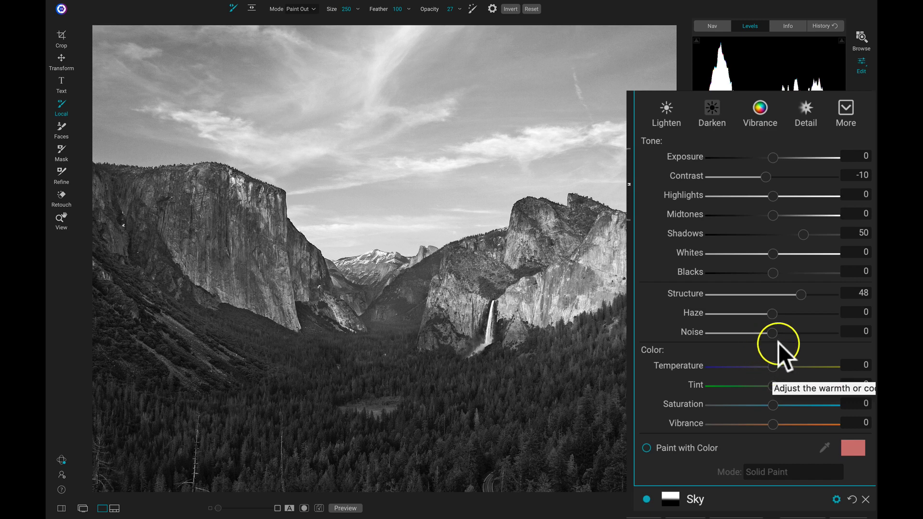
drag(772, 365, 836, 371)
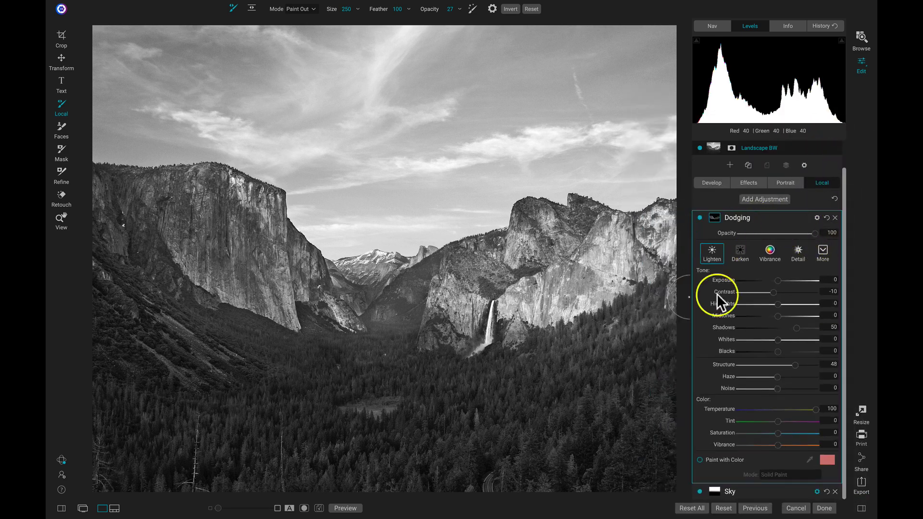
drag(814, 234, 728, 244)
click(727, 243)
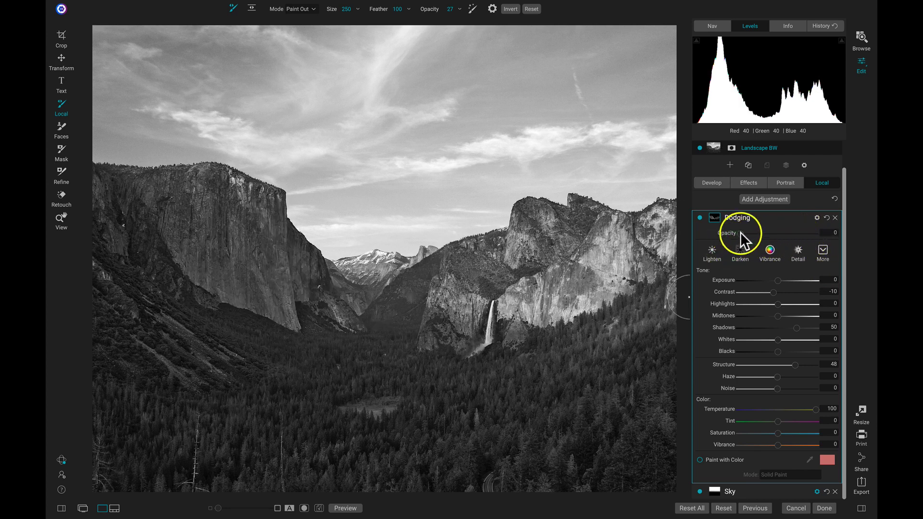
drag(750, 232, 800, 235)
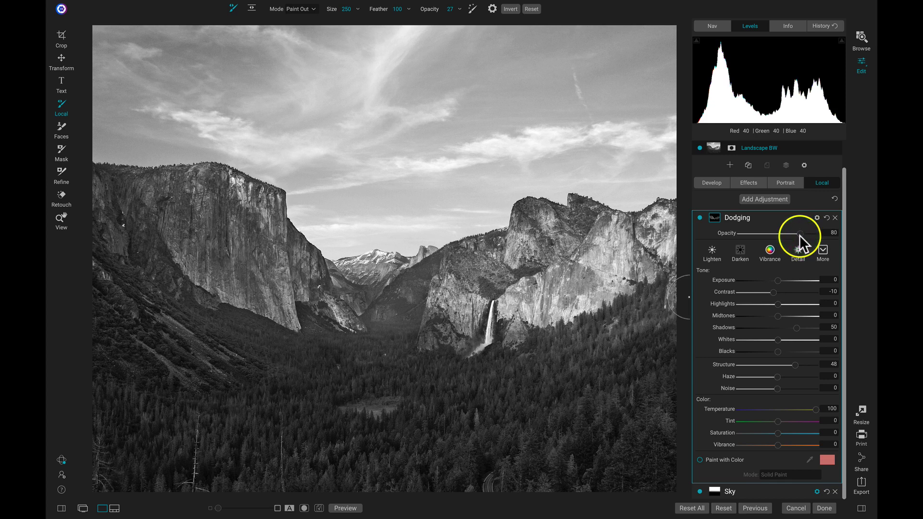
Compare the photo with the Dodging adjustment off and on, and with all edits off and on
click(700, 218)
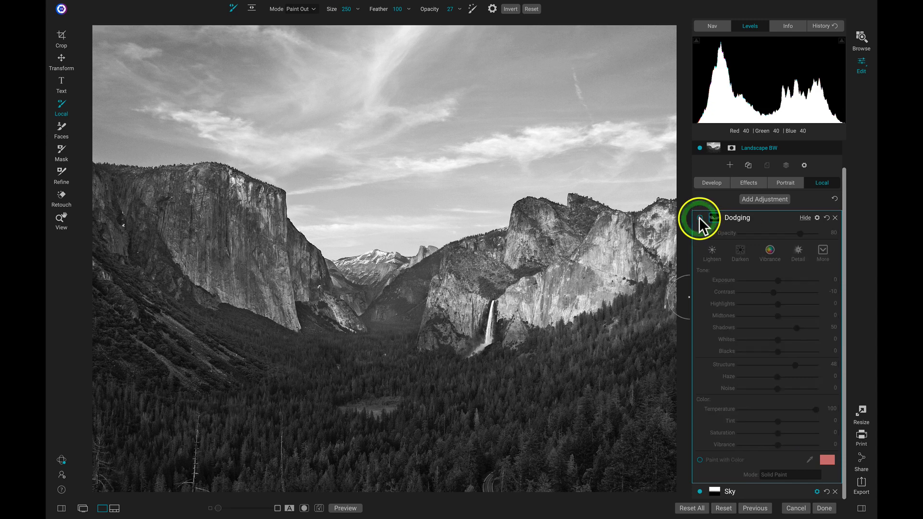
click(699, 218)
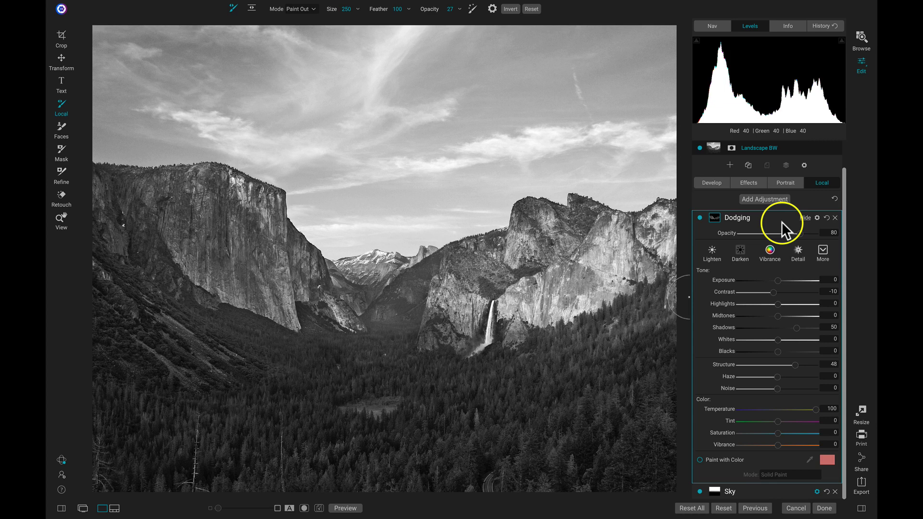
key(backslash)
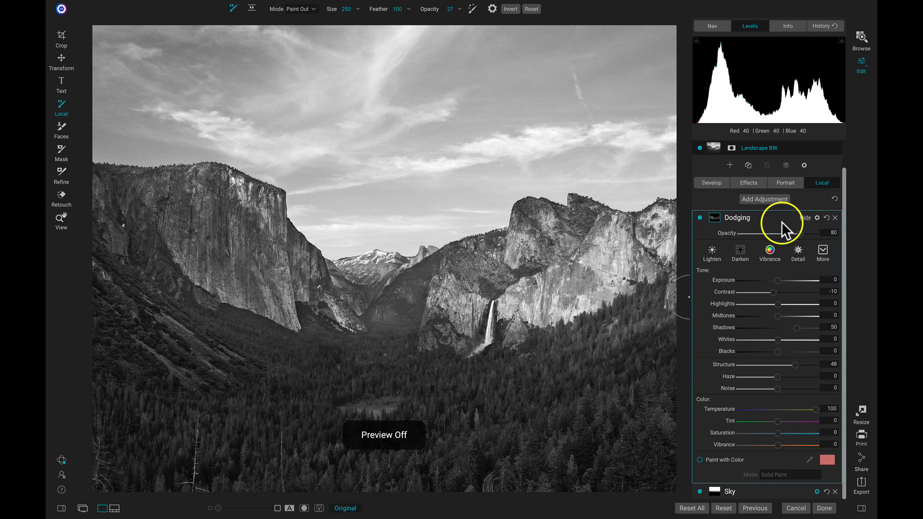
key(backslash)
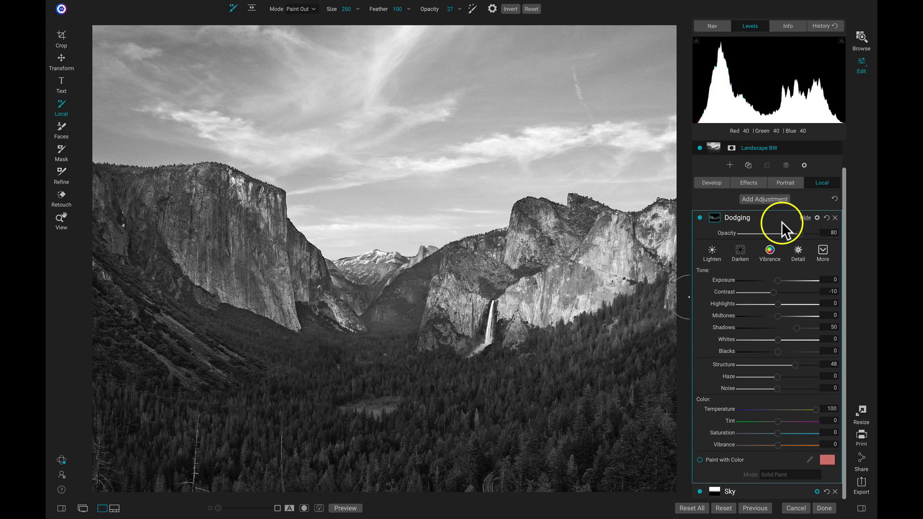
Add a Textures filter to the photo using the Tattered Paper Gray texture
click(748, 183)
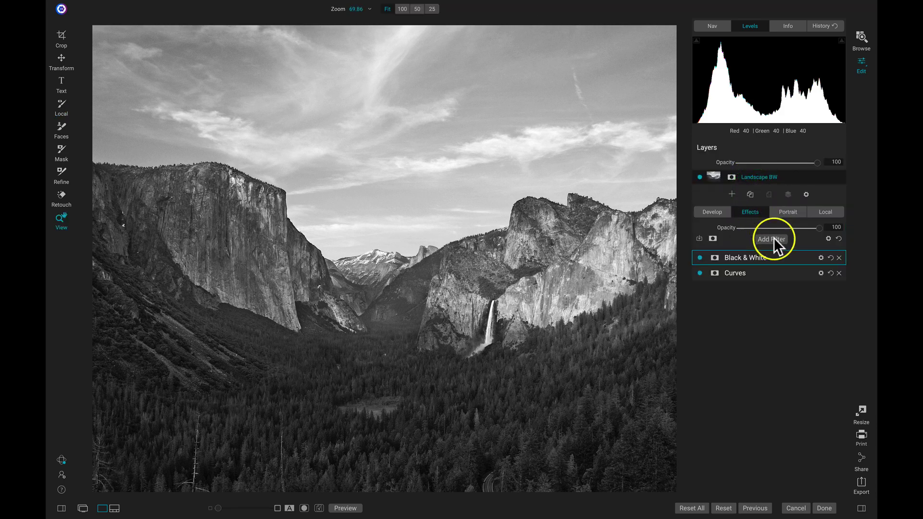
click(774, 239)
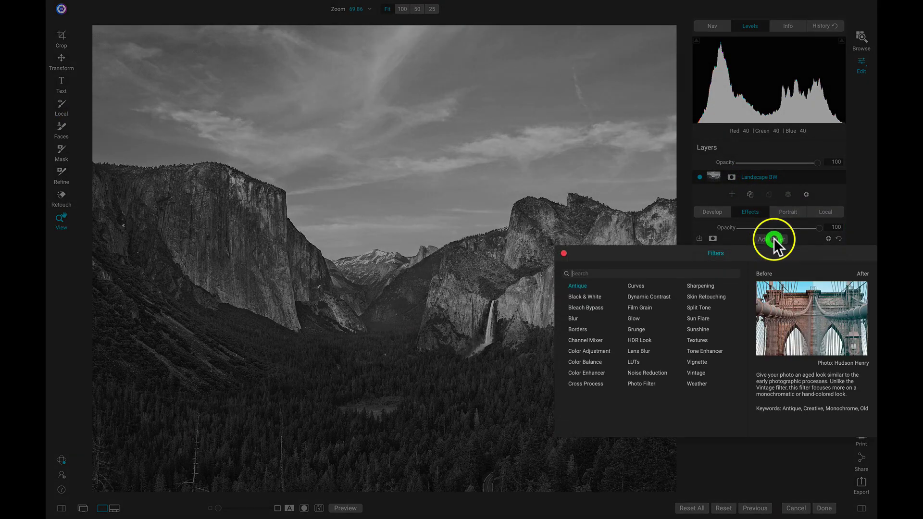
click(693, 339)
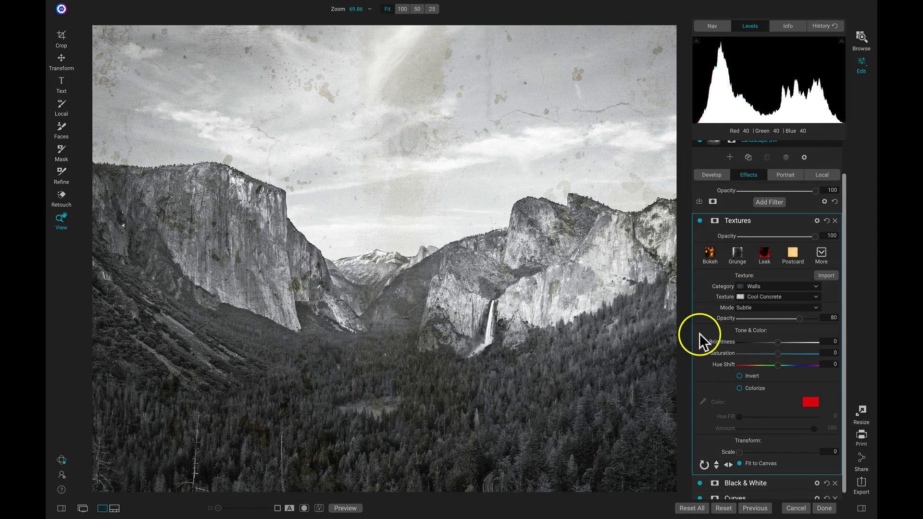
click(819, 251)
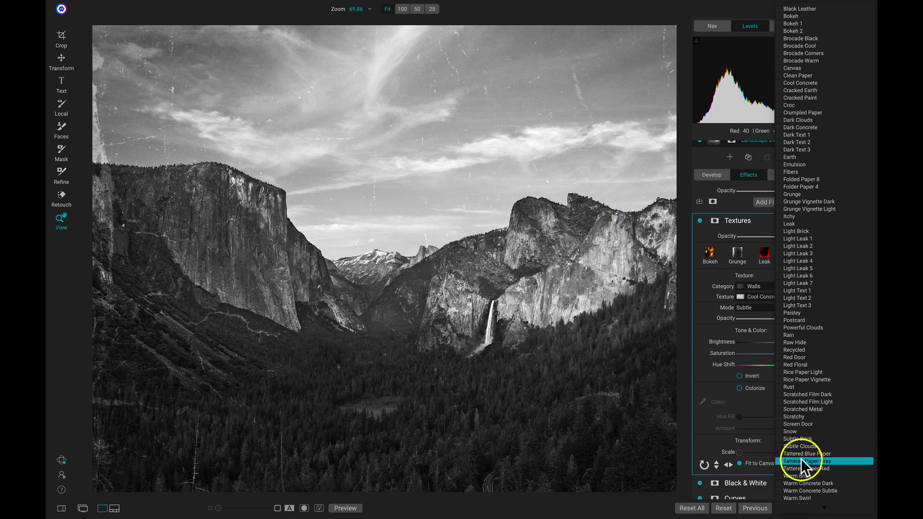
click(796, 461)
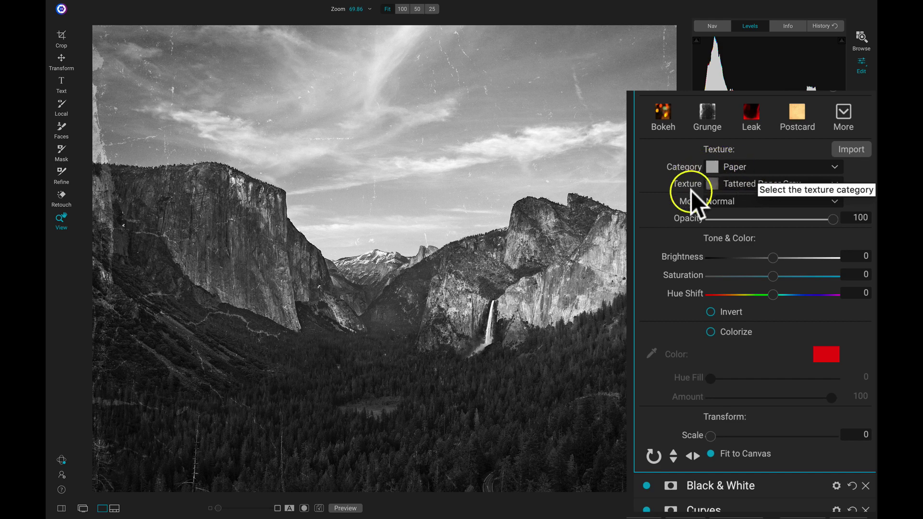
Set the texture's mode to Replace and the filter's blending mode to Hard Light, and compare the texture off and on
click(743, 202)
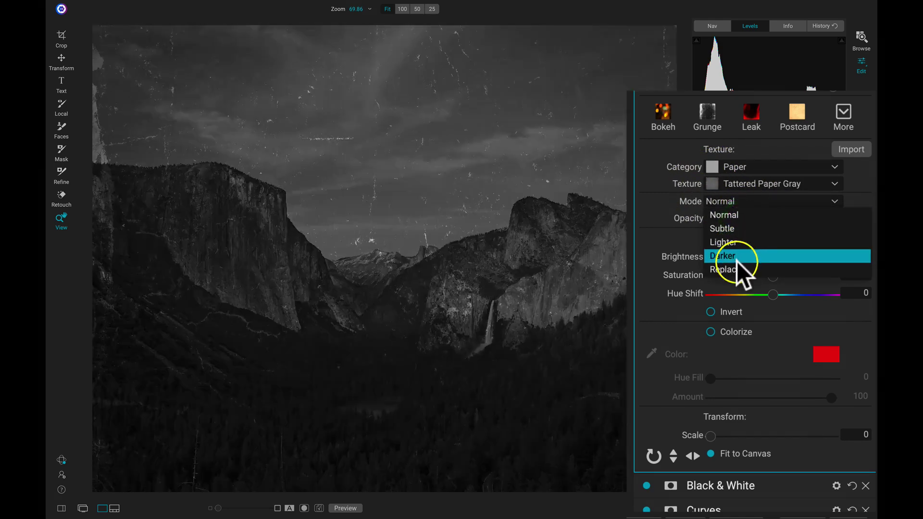
click(737, 269)
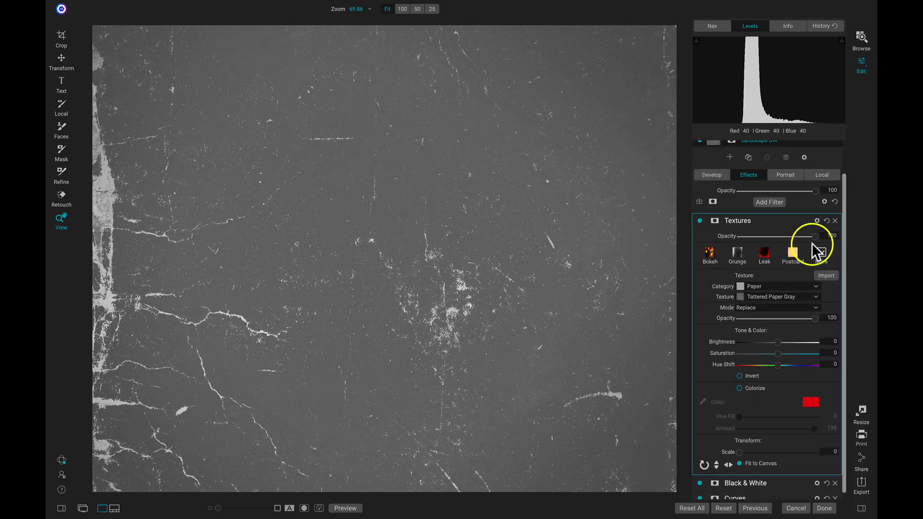
click(817, 221)
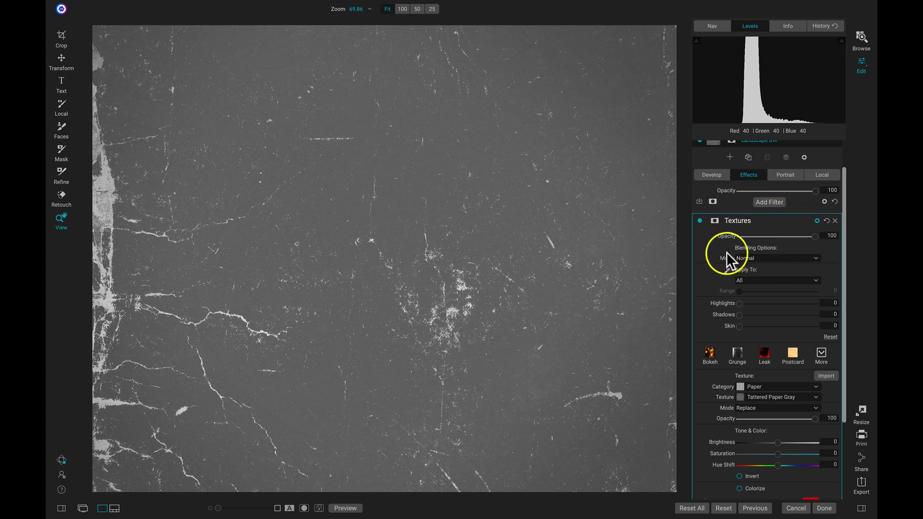
click(743, 258)
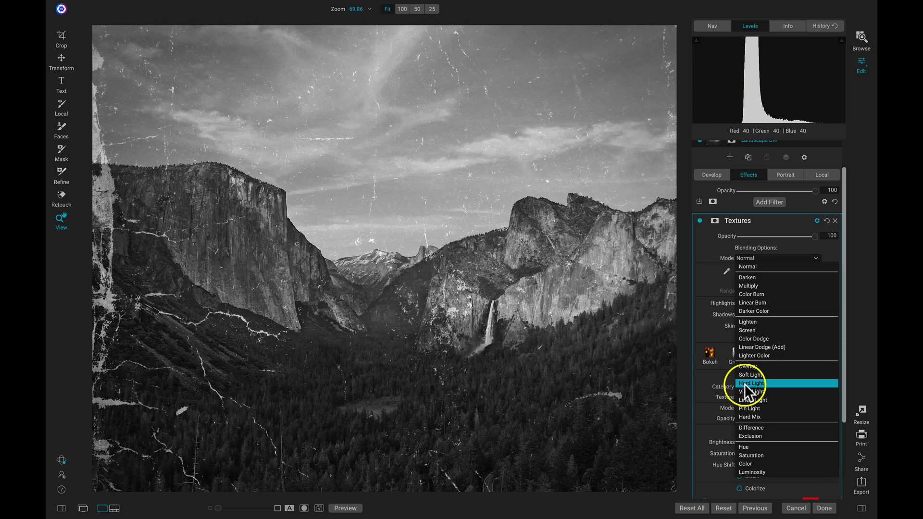
click(745, 384)
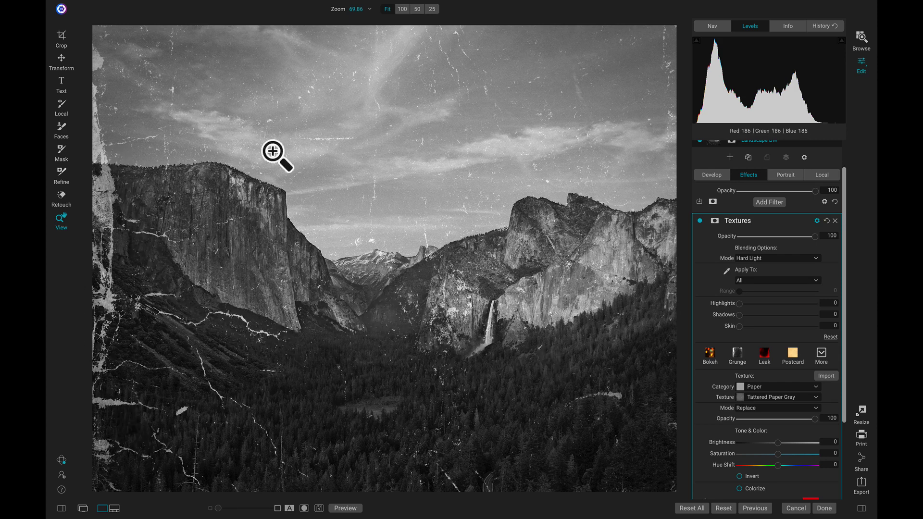
click(699, 222)
click(699, 223)
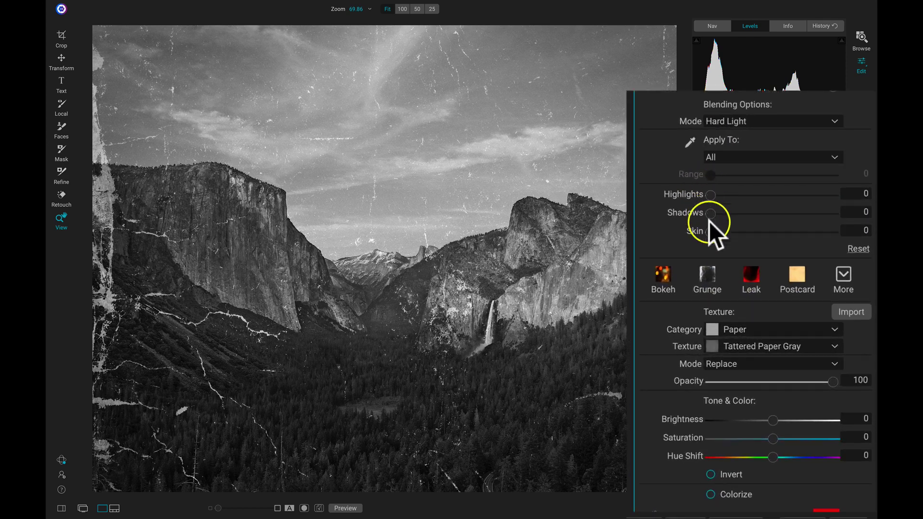
Set the Textures filter's blending protection to Shadows 64 and Skin 82, and compare the photo with the filter off and on
drag(709, 222, 844, 205)
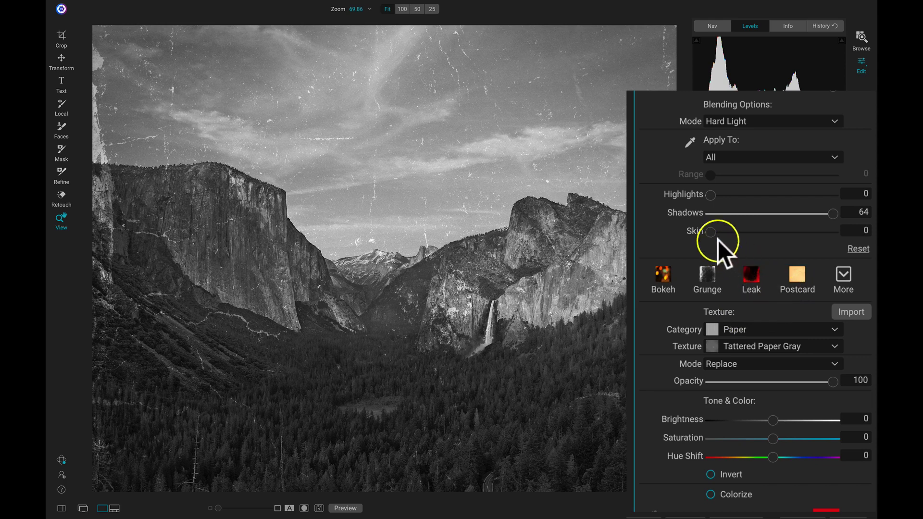
drag(709, 232, 811, 232)
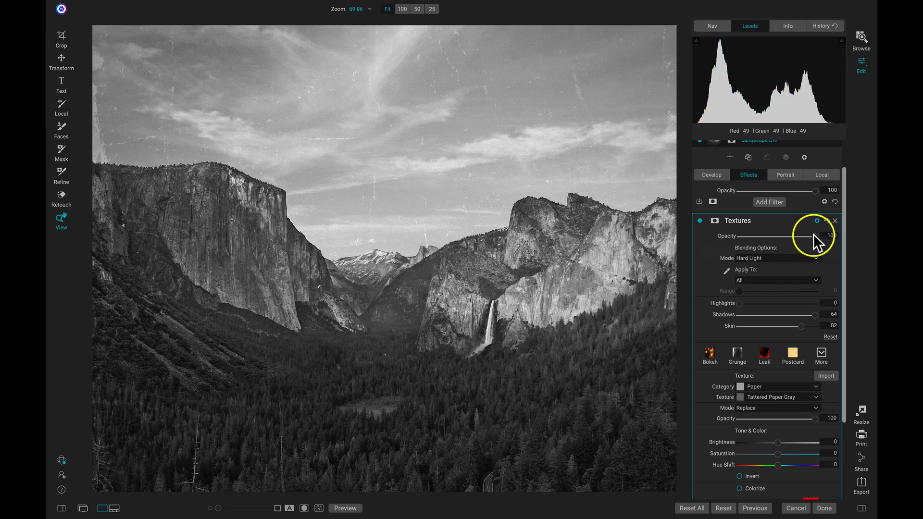
click(700, 221)
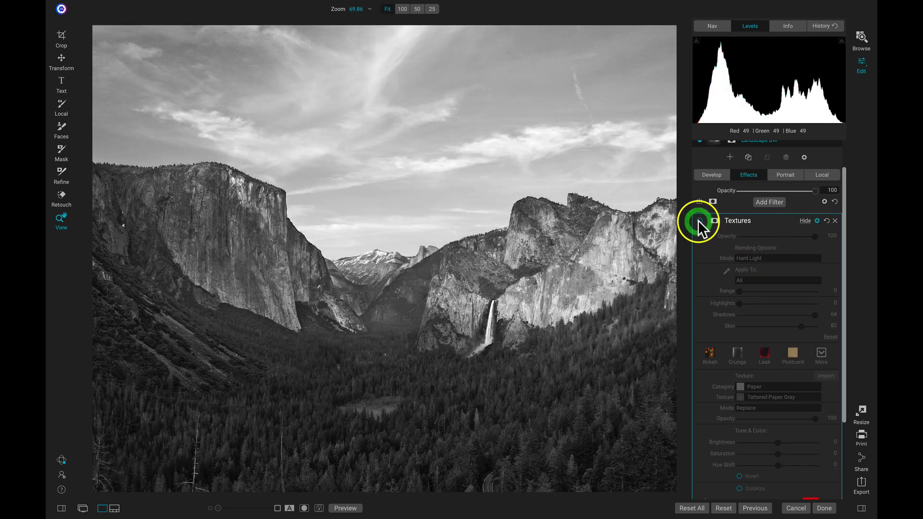
click(699, 221)
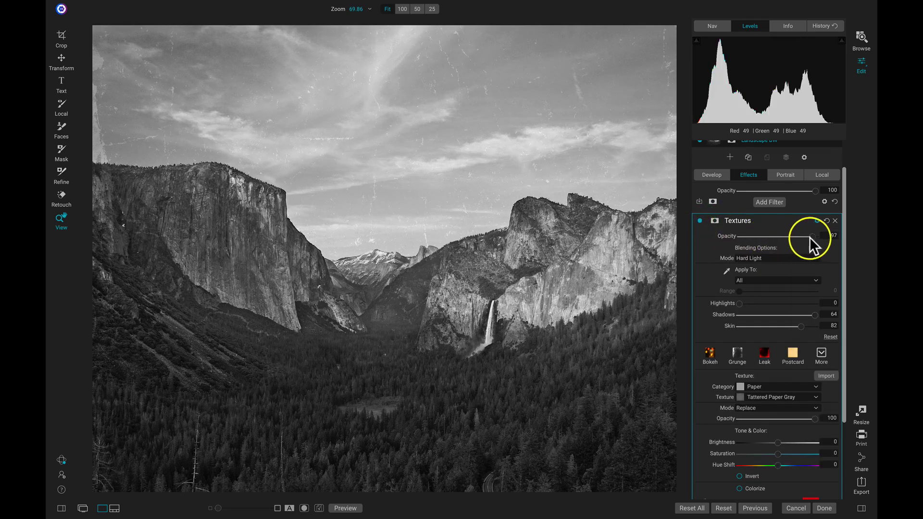
Reduce the Textures filter's overall opacity to 57 and compare the photo with the filter off and on
mouse_move(775, 238)
mouse_down()
mouse_move(743, 240)
mouse_move(795, 240)
mouse_move(785, 242)
mouse_up()
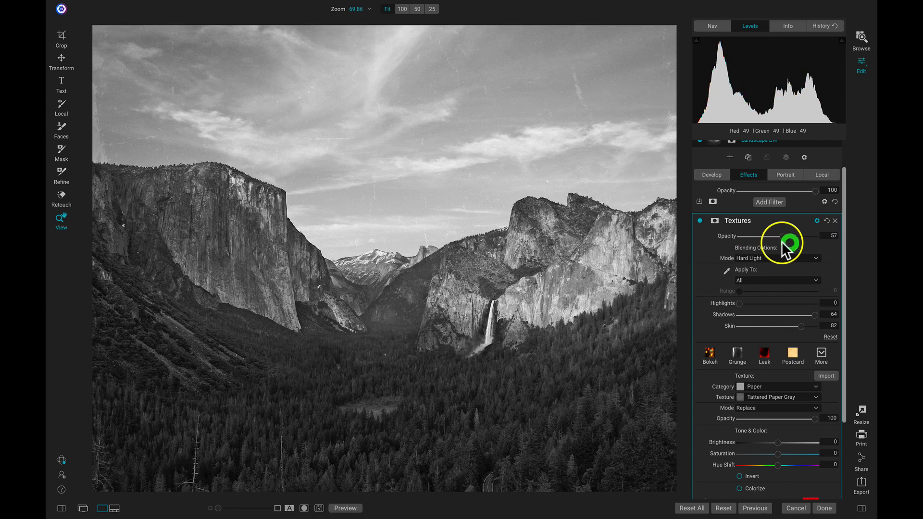
click(698, 219)
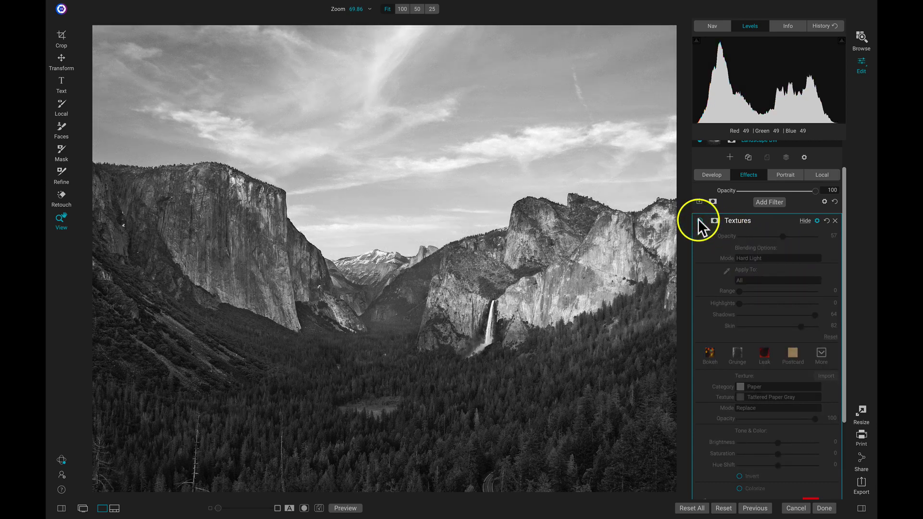
click(699, 220)
Inspect the texture along the skyline, and compare the photo with all edits off and on
click(109, 157)
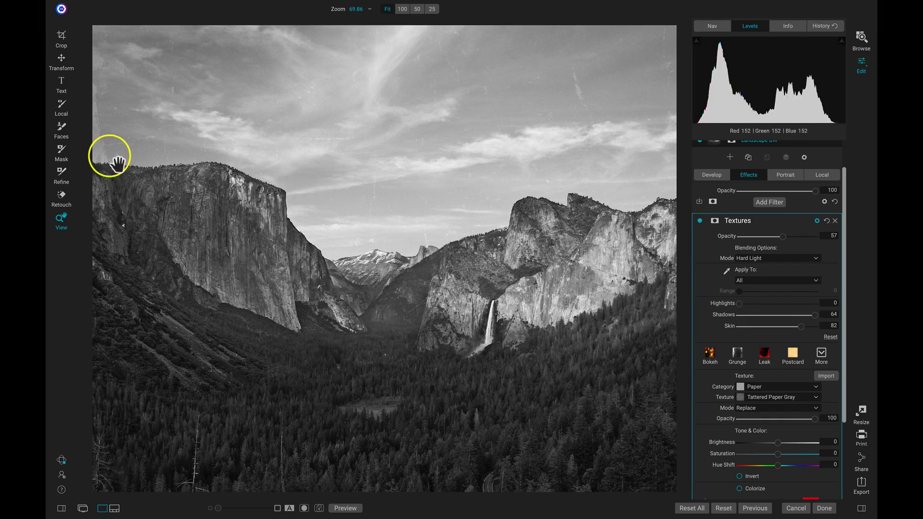
click(254, 177)
click(309, 181)
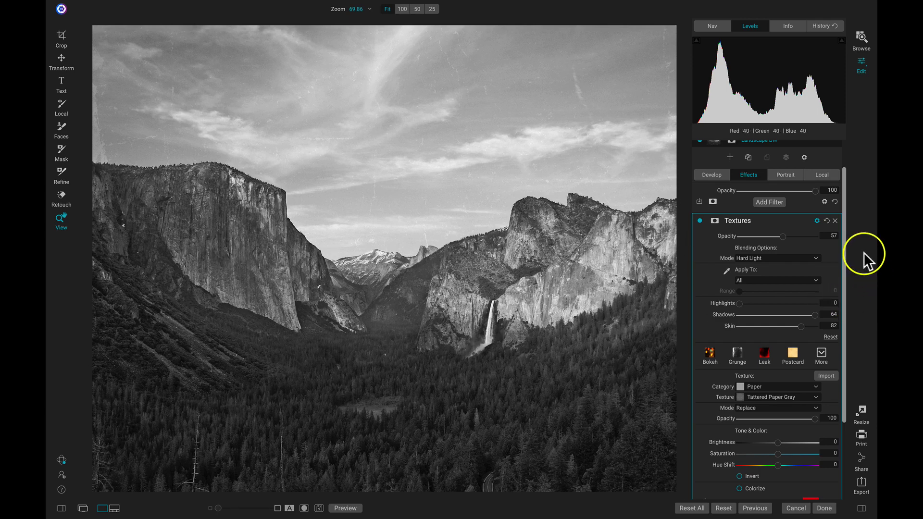
key(backslash)
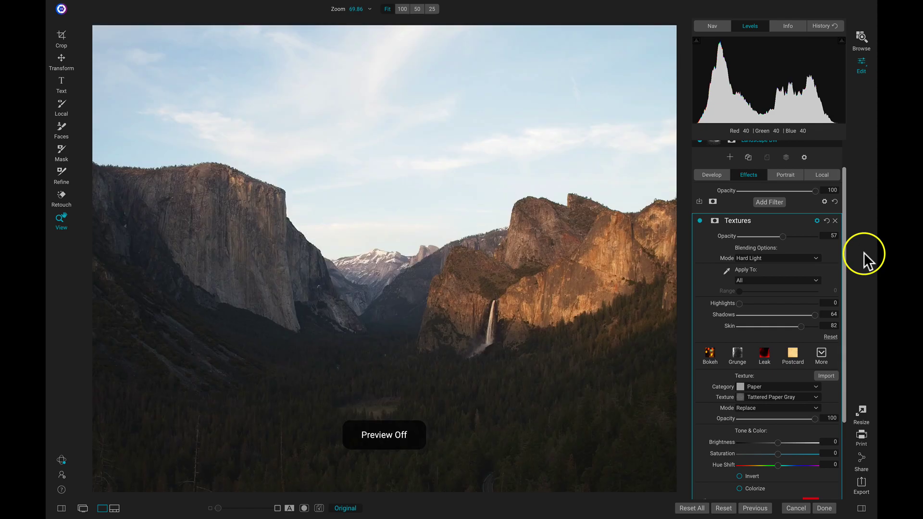
key(backslash)
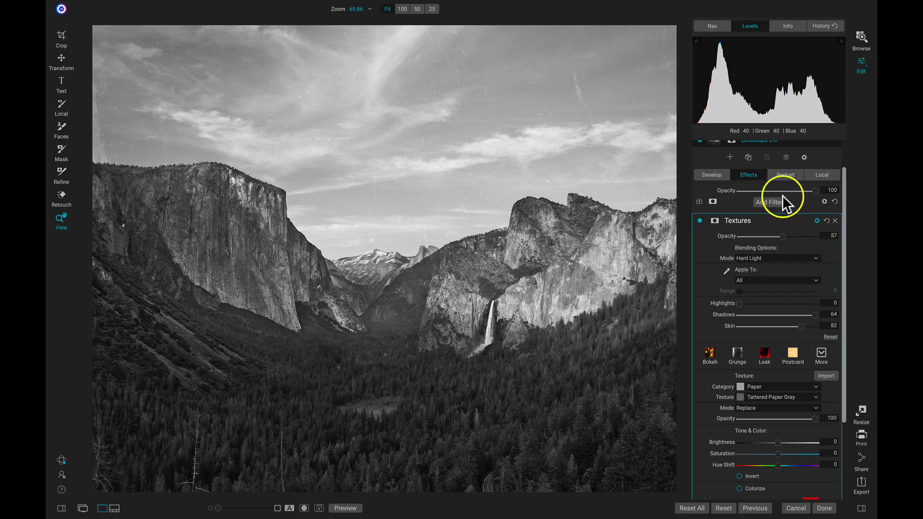
Add a Vignette filter with the Big Softy preset
click(772, 203)
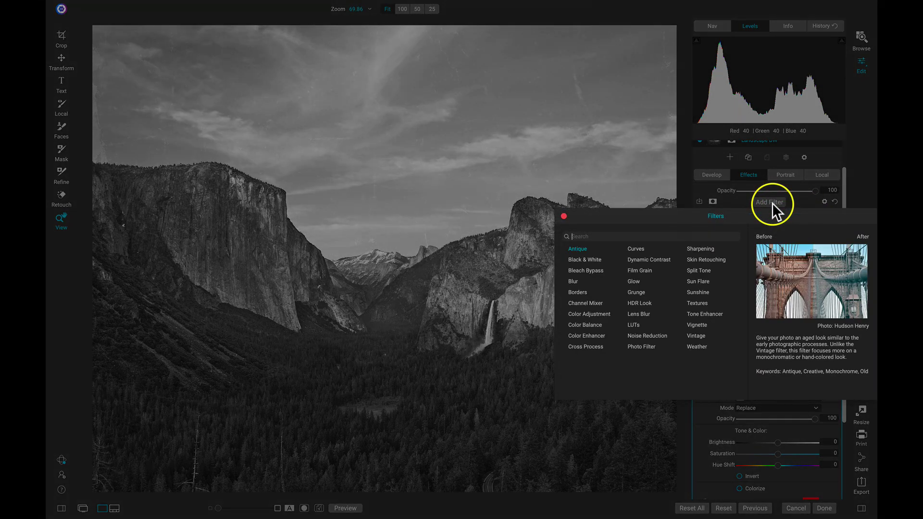
click(696, 324)
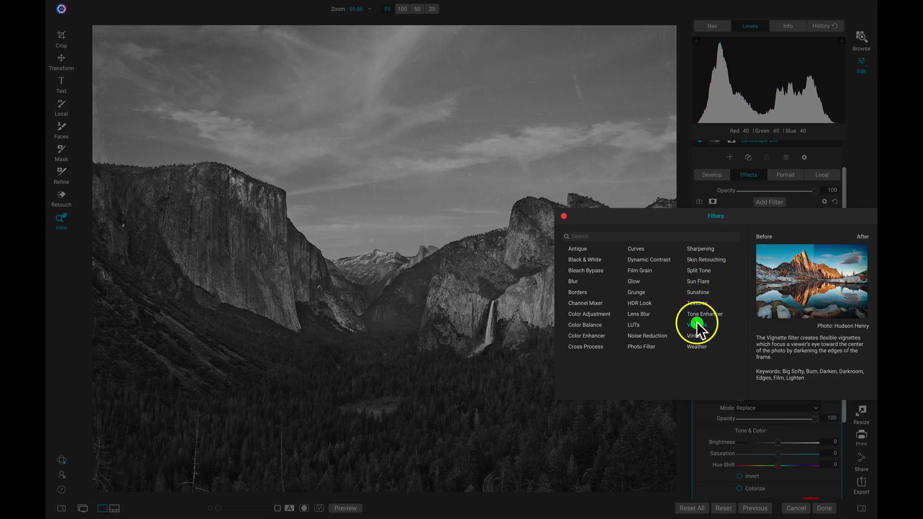
click(762, 292)
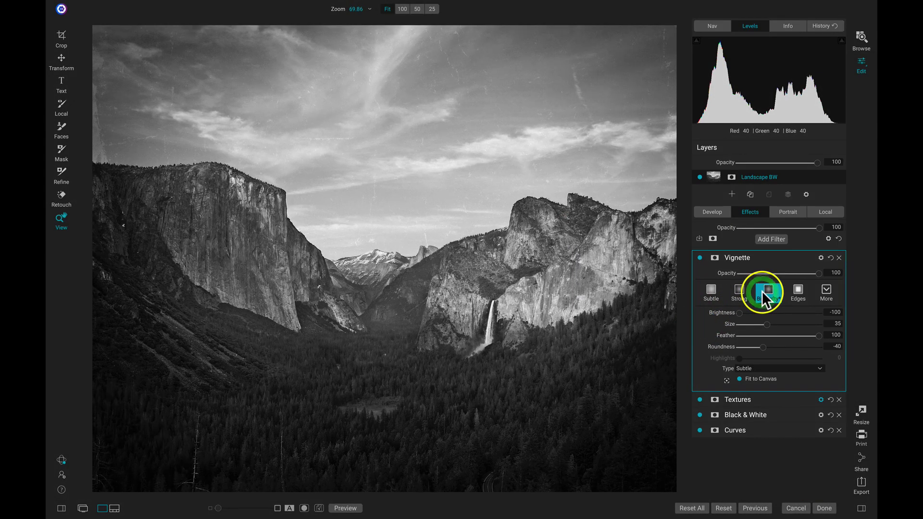
Set the Vignette's Shadows protection to 39 in its blending options, and compare the photo with the preview off and on
click(821, 258)
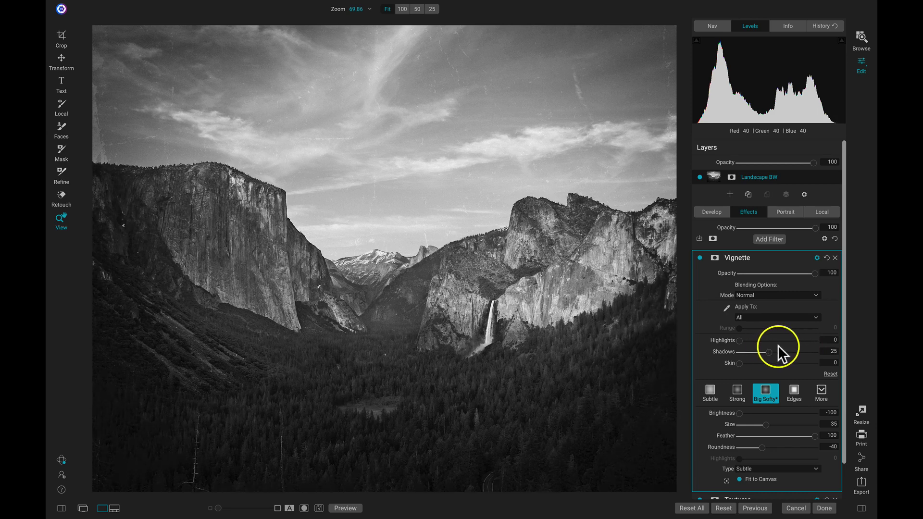
drag(778, 346, 784, 343)
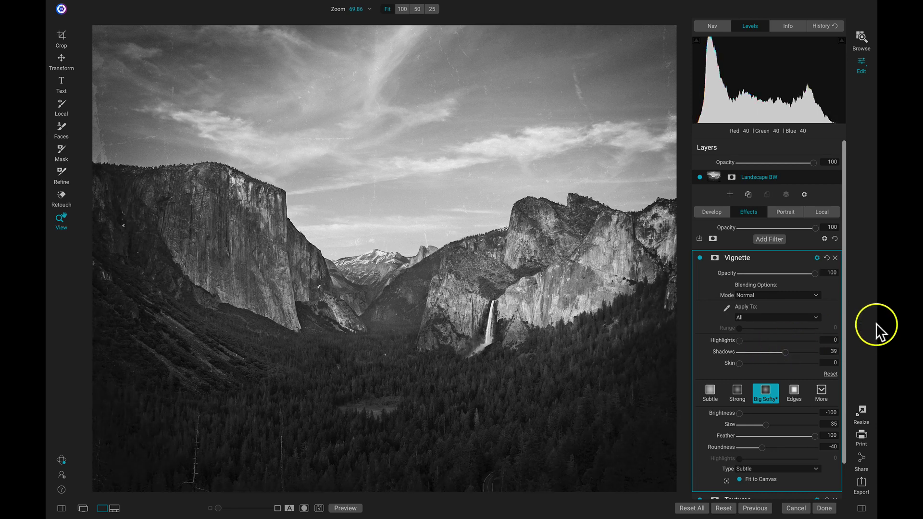
key(ctrl+p)
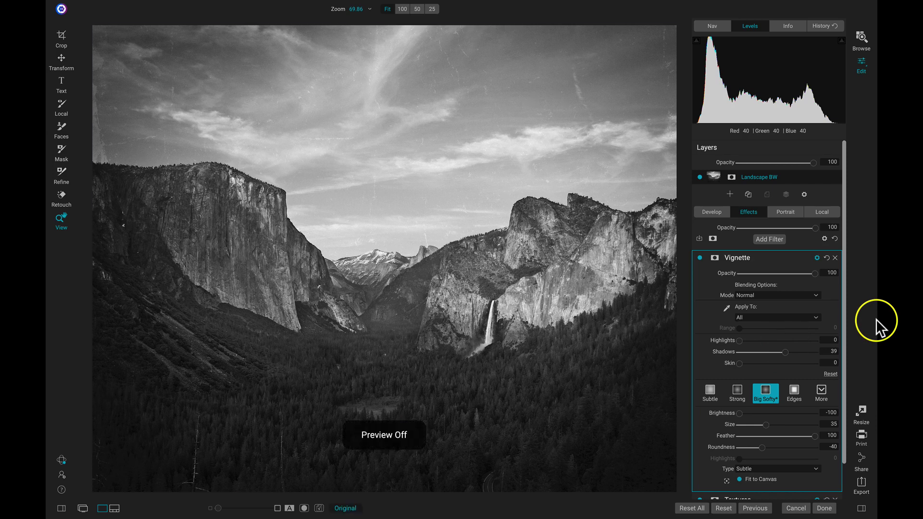
key(ctrl+p)
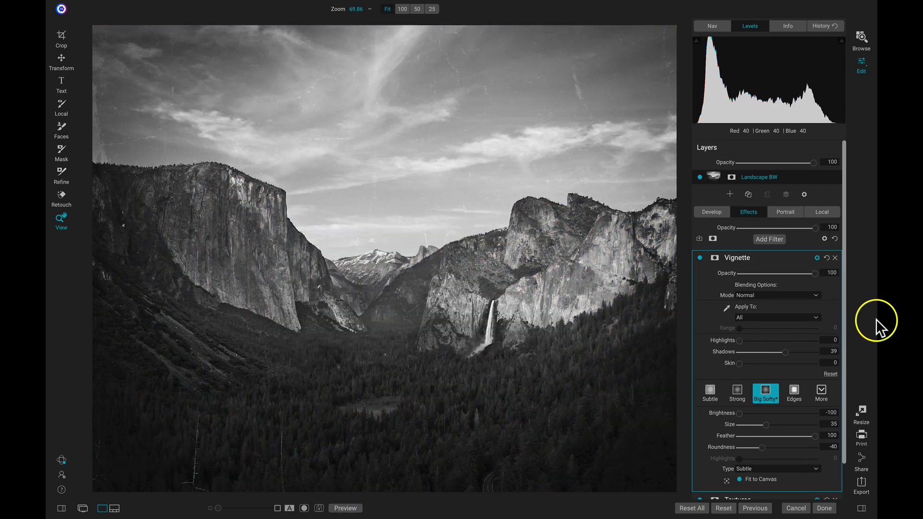